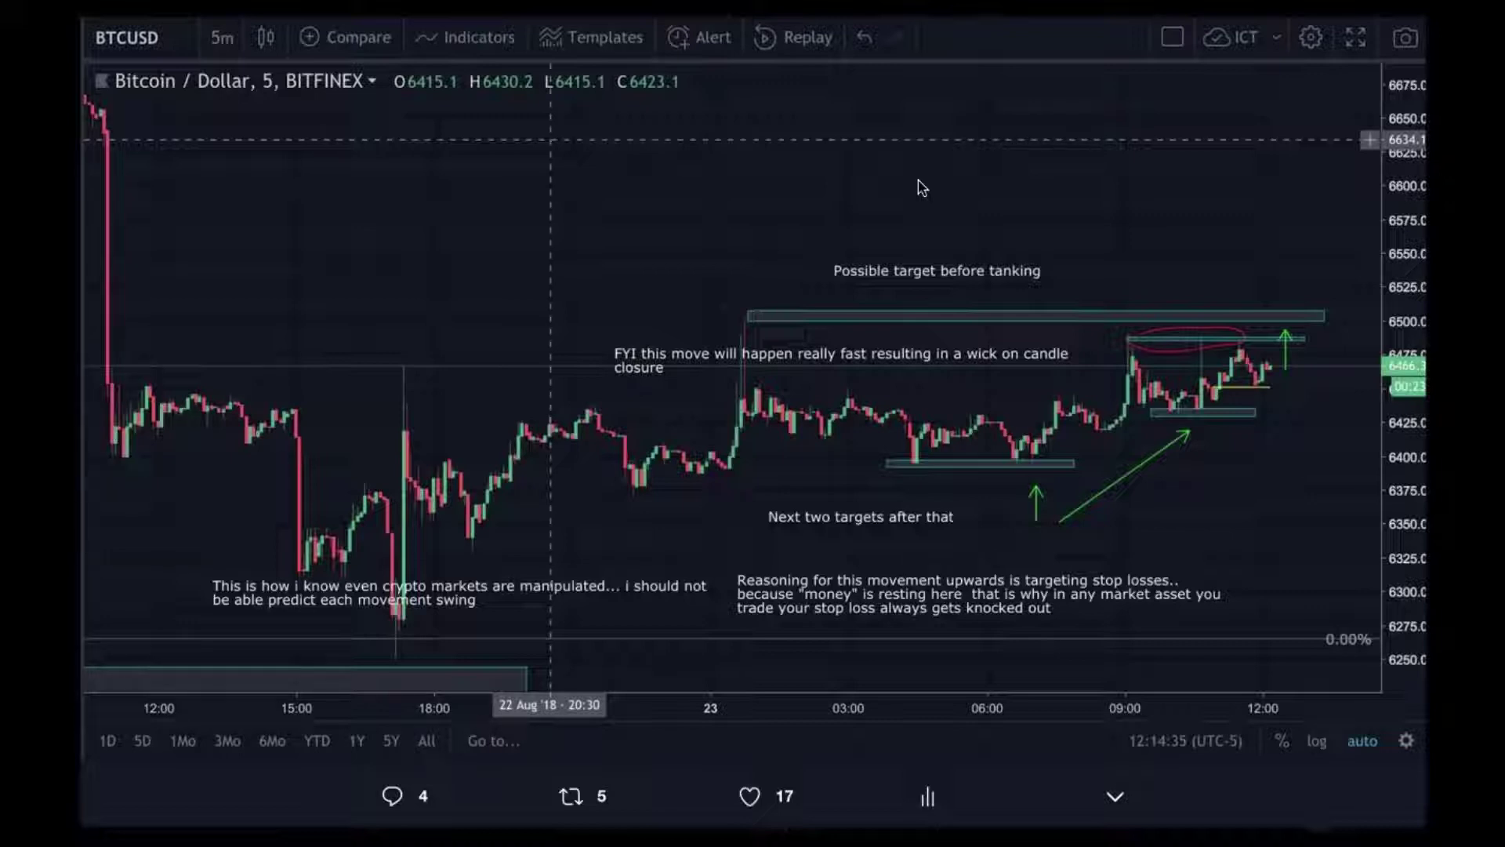
Step: Lower the screen brightness and bring up the b5 BTCUSD 5-minute chart screenshot in Preview
{"action": "key", "text": "XF86MonBrightnessDown"}
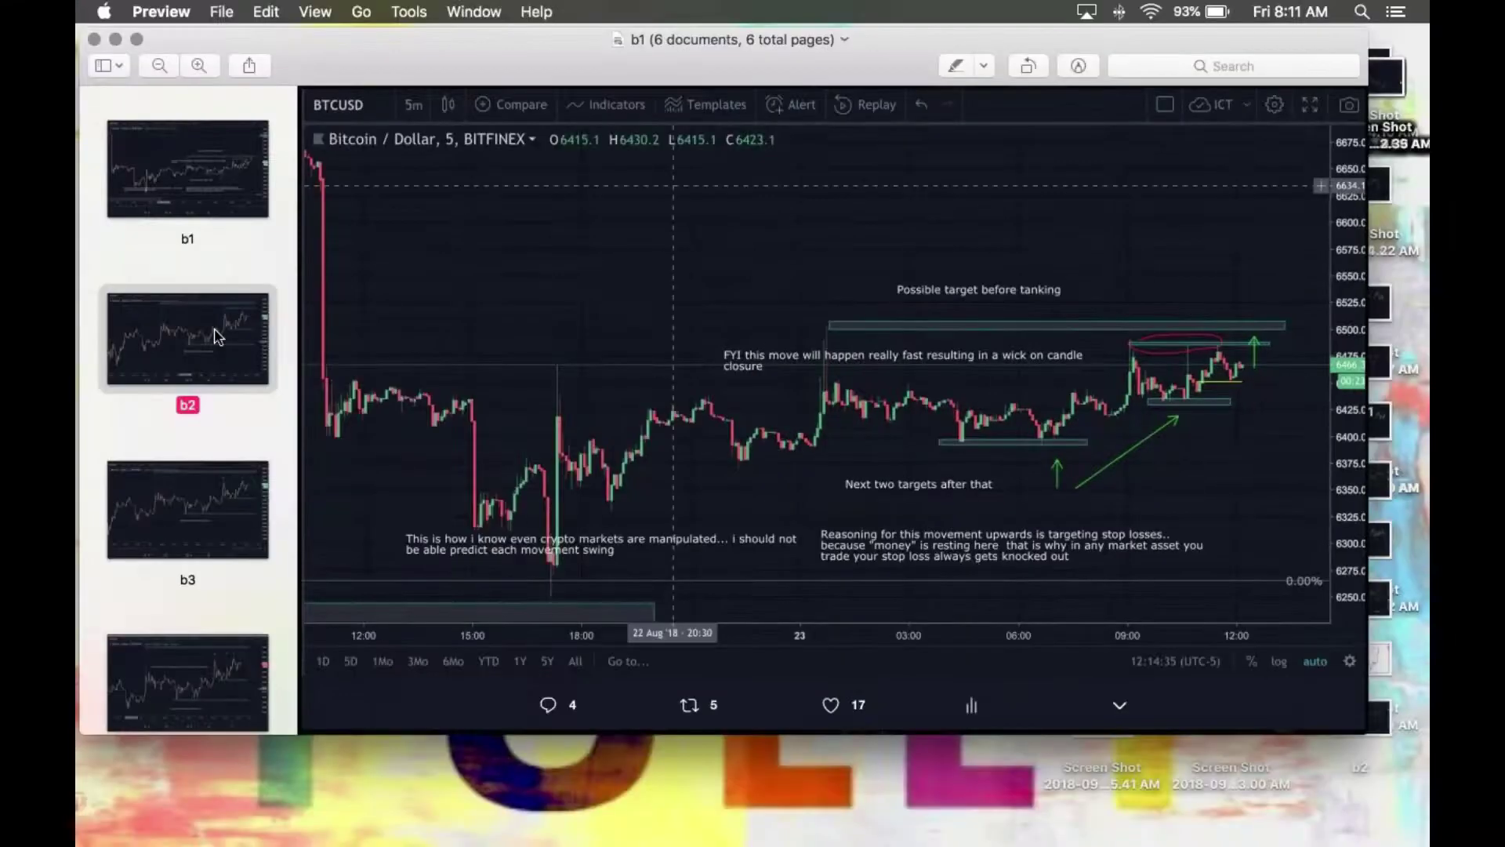
{"action": "left_click", "coordinate": [218, 337]}
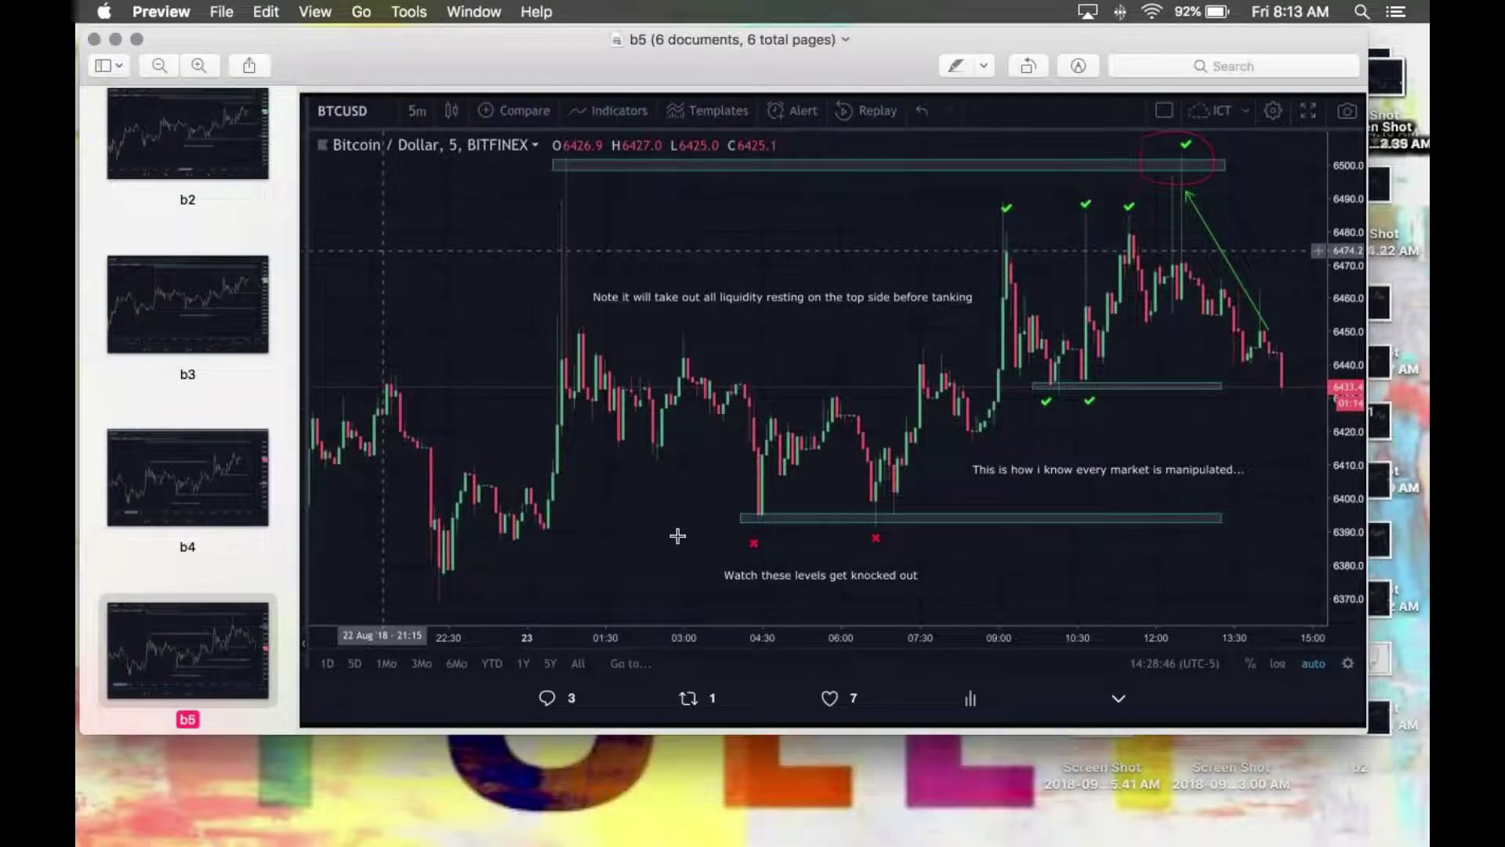
{"action": "mouse_move", "coordinate": [710, 835]}
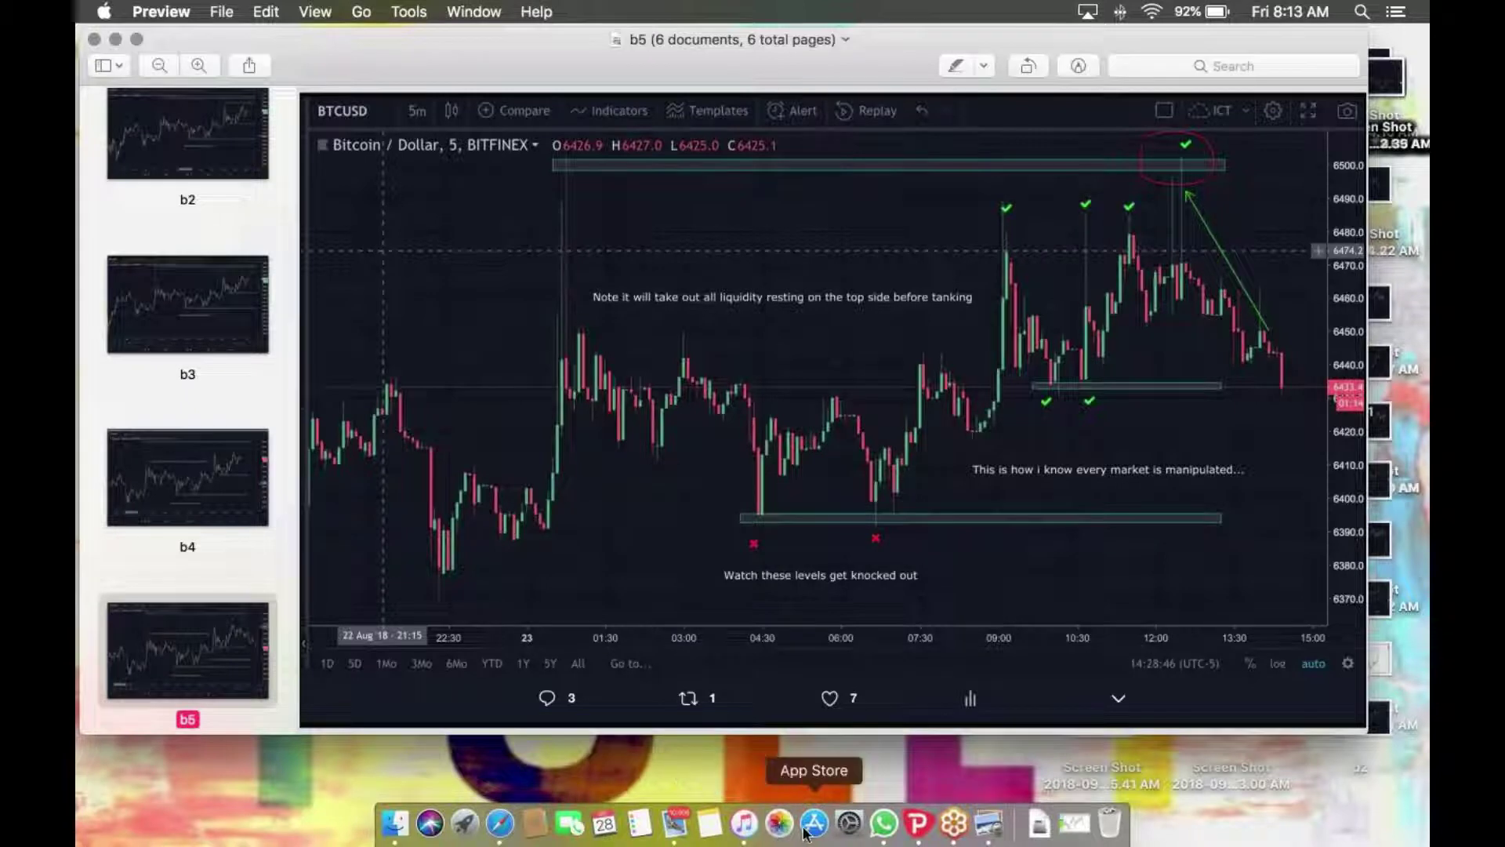
Step: Bring the XAUUSD monthly chart forward in Safari, close the ad banner, and zoom into recent years
{"action": "left_click", "coordinate": [498, 825]}
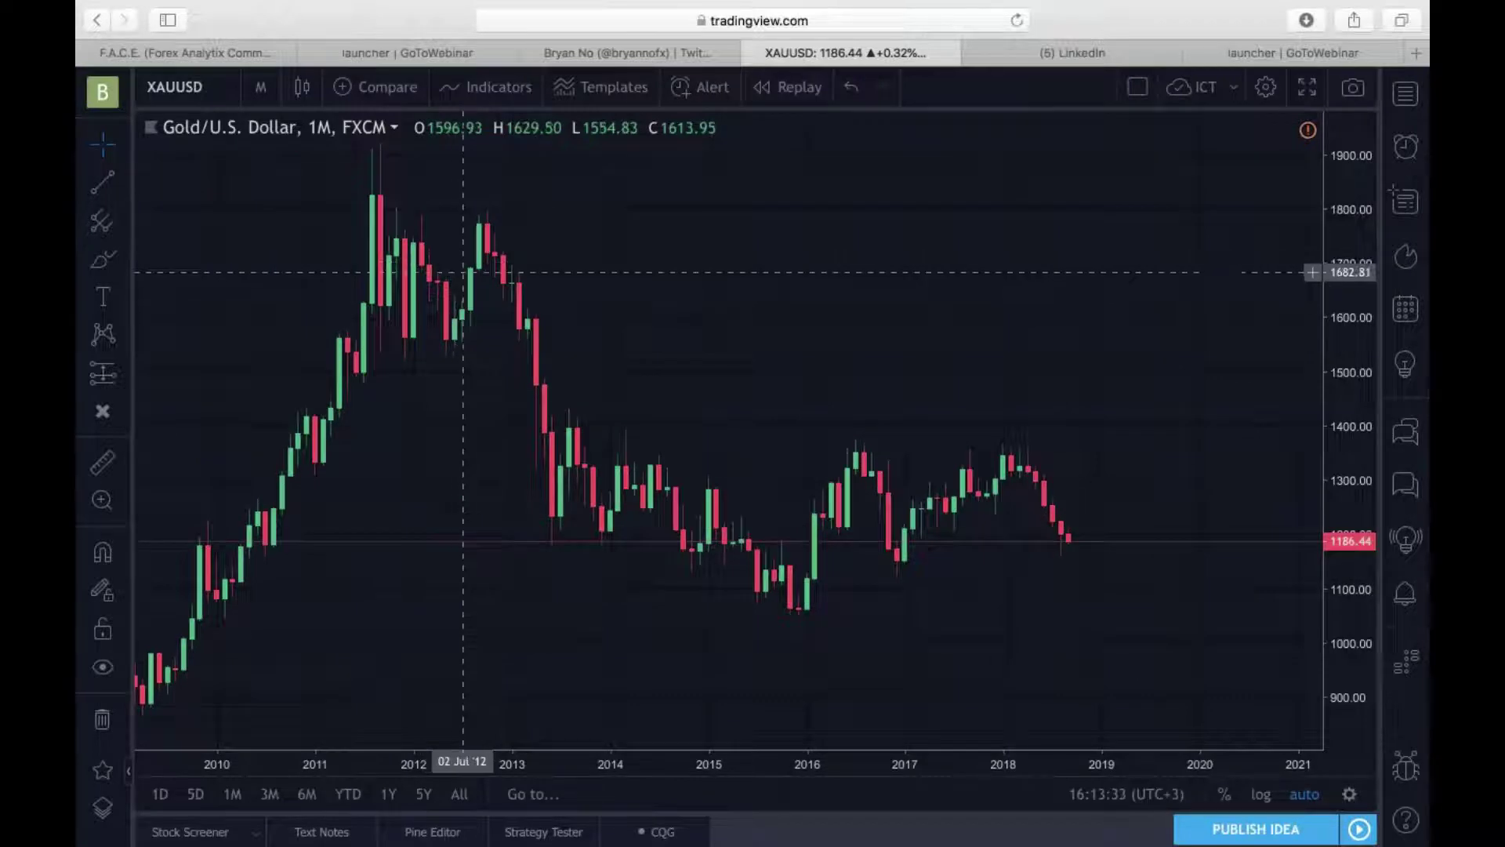
{"action": "left_click", "coordinate": [604, 624]}
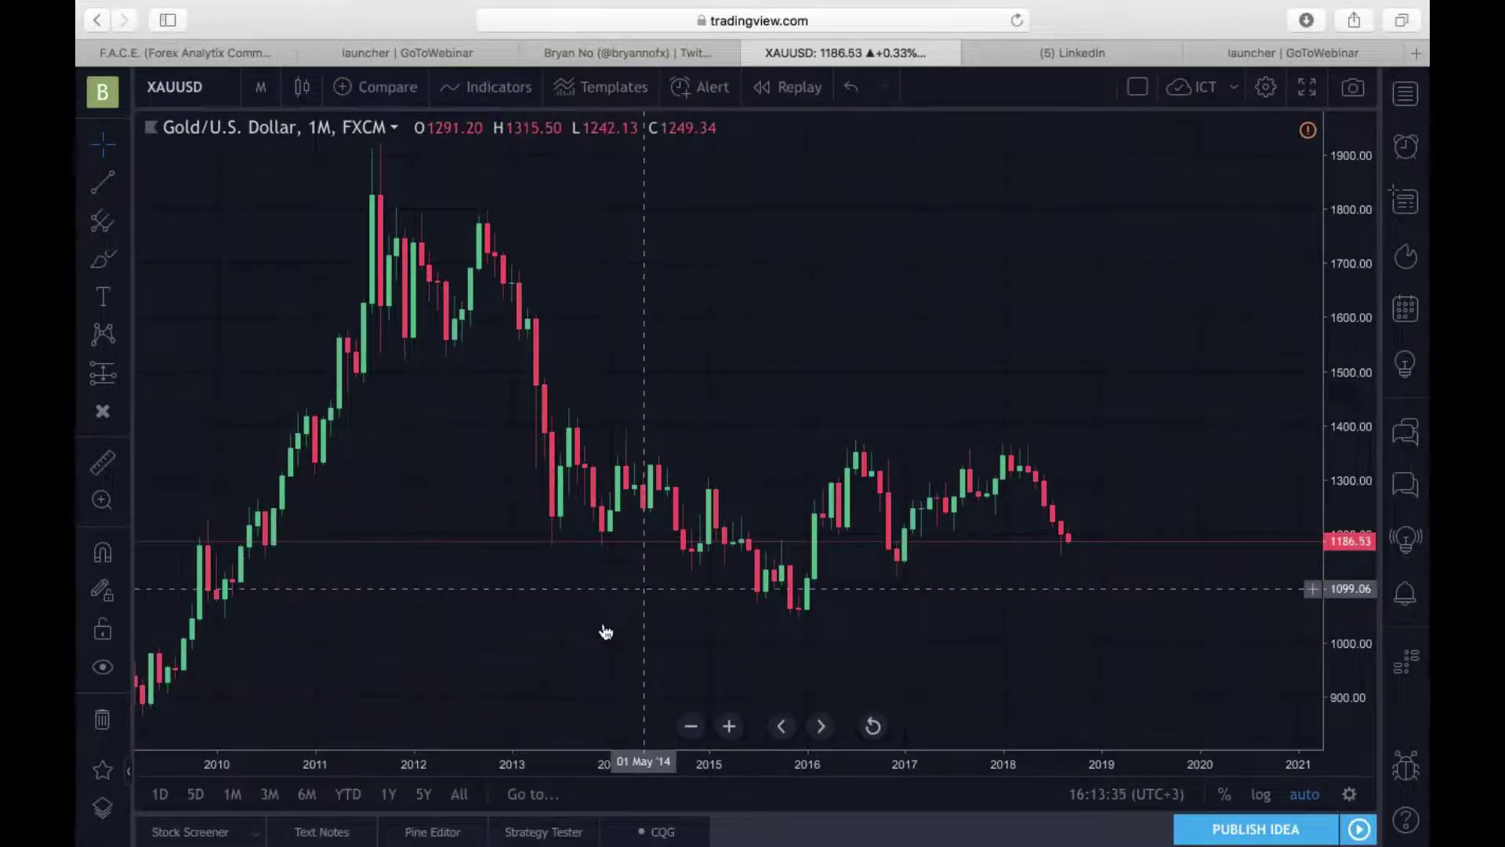
{"action": "scroll", "coordinate": [752, 645], "scroll_direction": "up", "scroll_amount": 4}
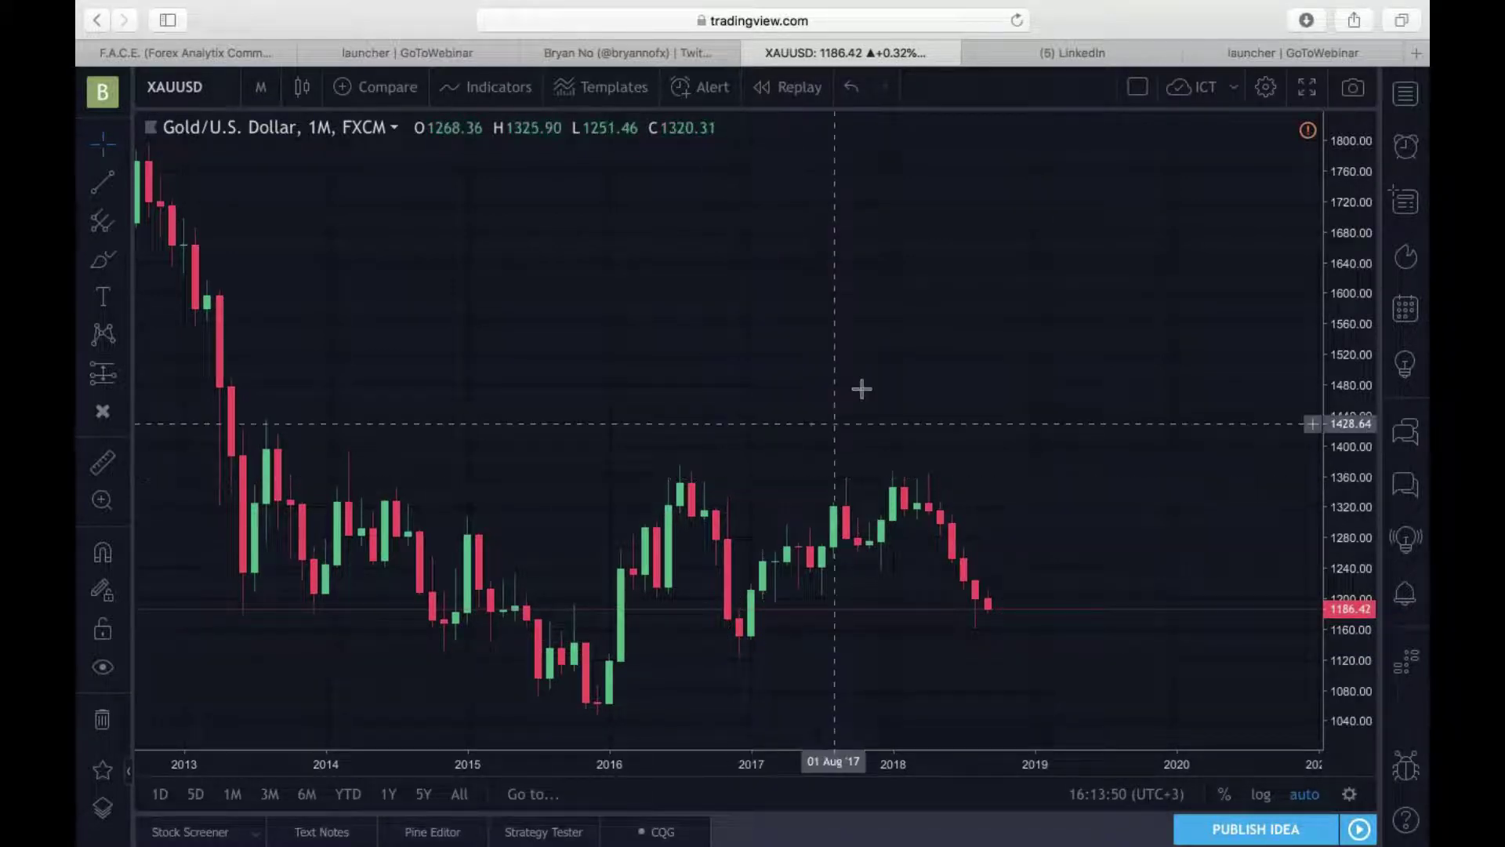
{"action": "scroll", "coordinate": [860, 390], "scroll_direction": "left", "scroll_amount": 3}
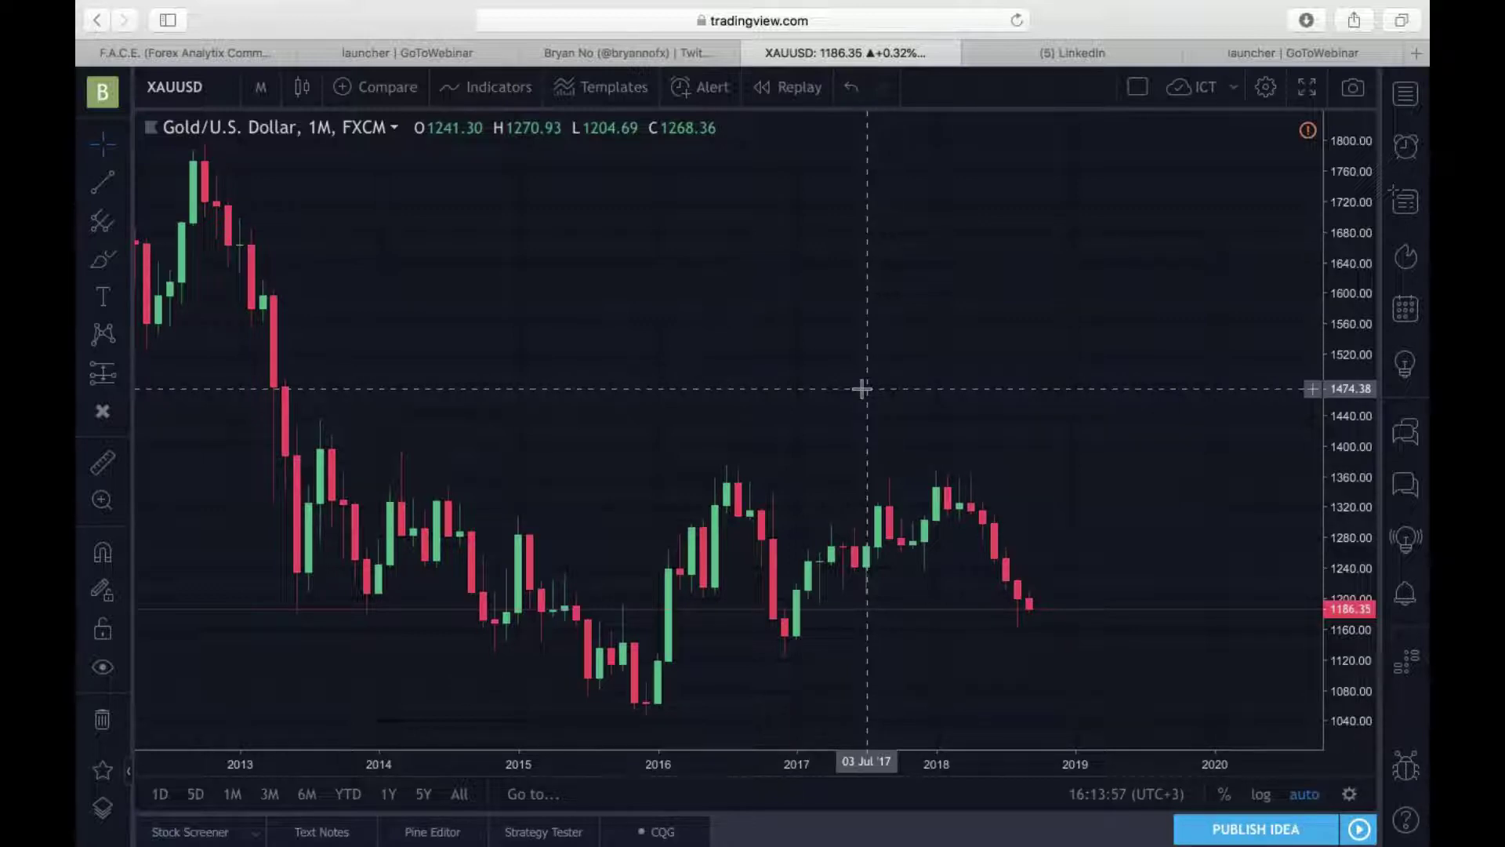
{"action": "scroll", "coordinate": [860, 389], "scroll_direction": "up", "scroll_amount": 2}
{"action": "scroll", "coordinate": [861, 389], "scroll_direction": "left", "scroll_amount": 1}
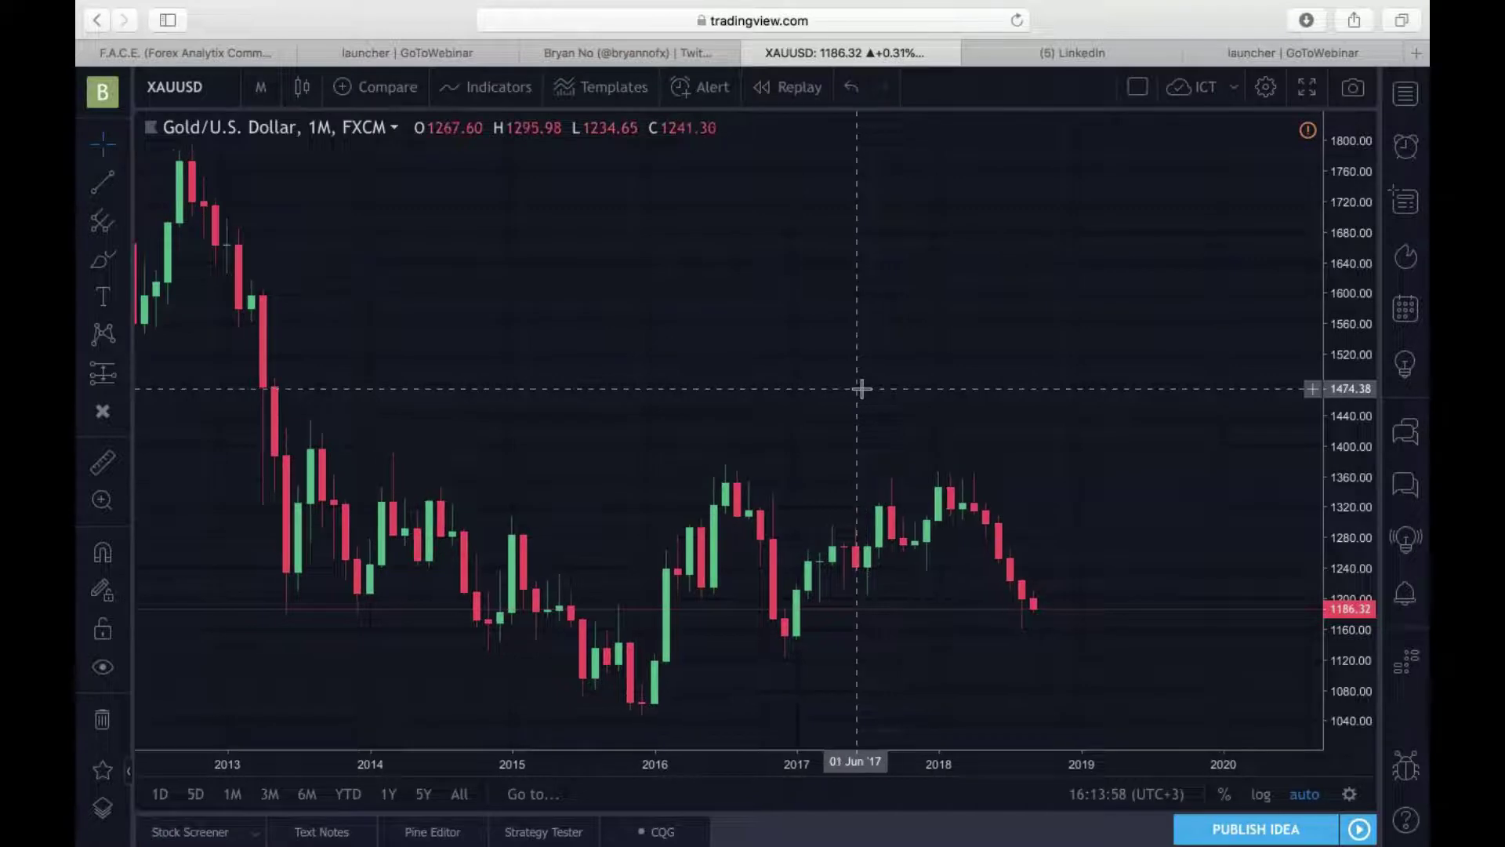
{"action": "scroll", "coordinate": [861, 388], "scroll_direction": "up", "scroll_amount": 5}
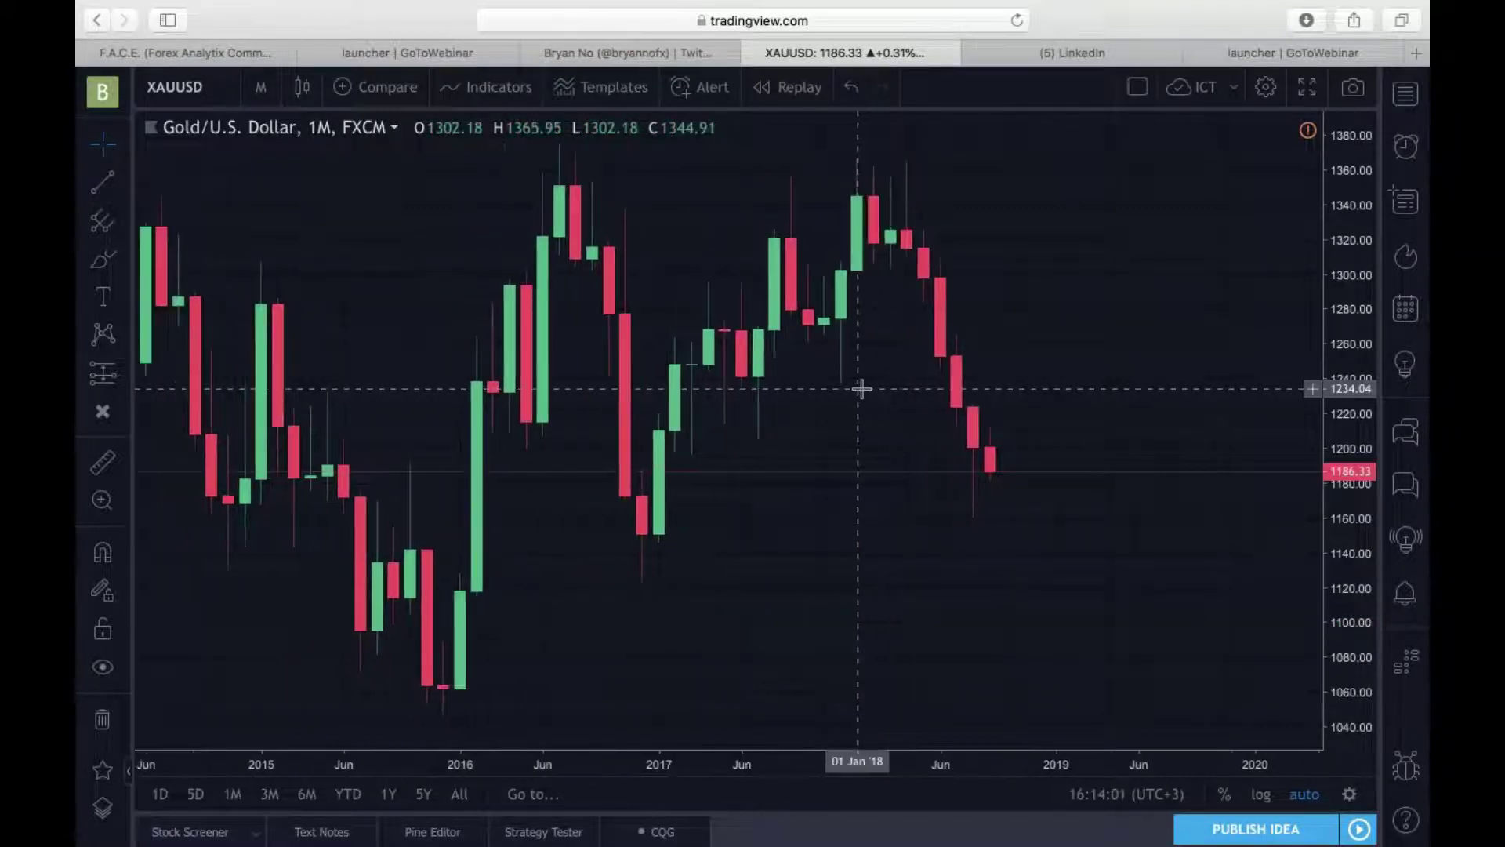
{"action": "scroll", "coordinate": [861, 389], "scroll_direction": "left", "scroll_amount": 3}
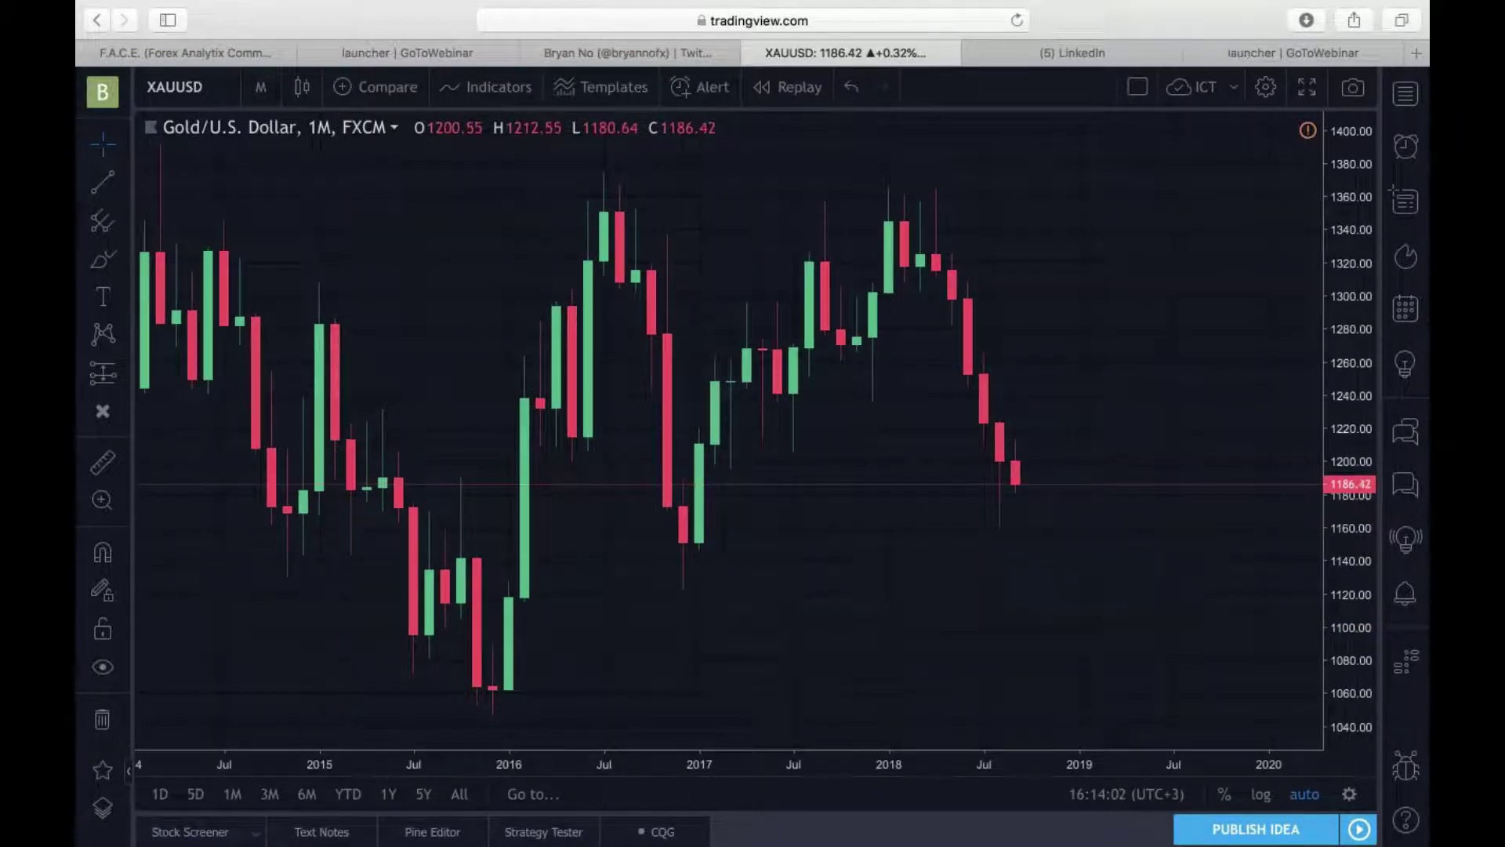
Step: Switch the XAUUSD chart to 1-week candles and frame late 2016 through September 2018
{"action": "left_click", "coordinate": [260, 87]}
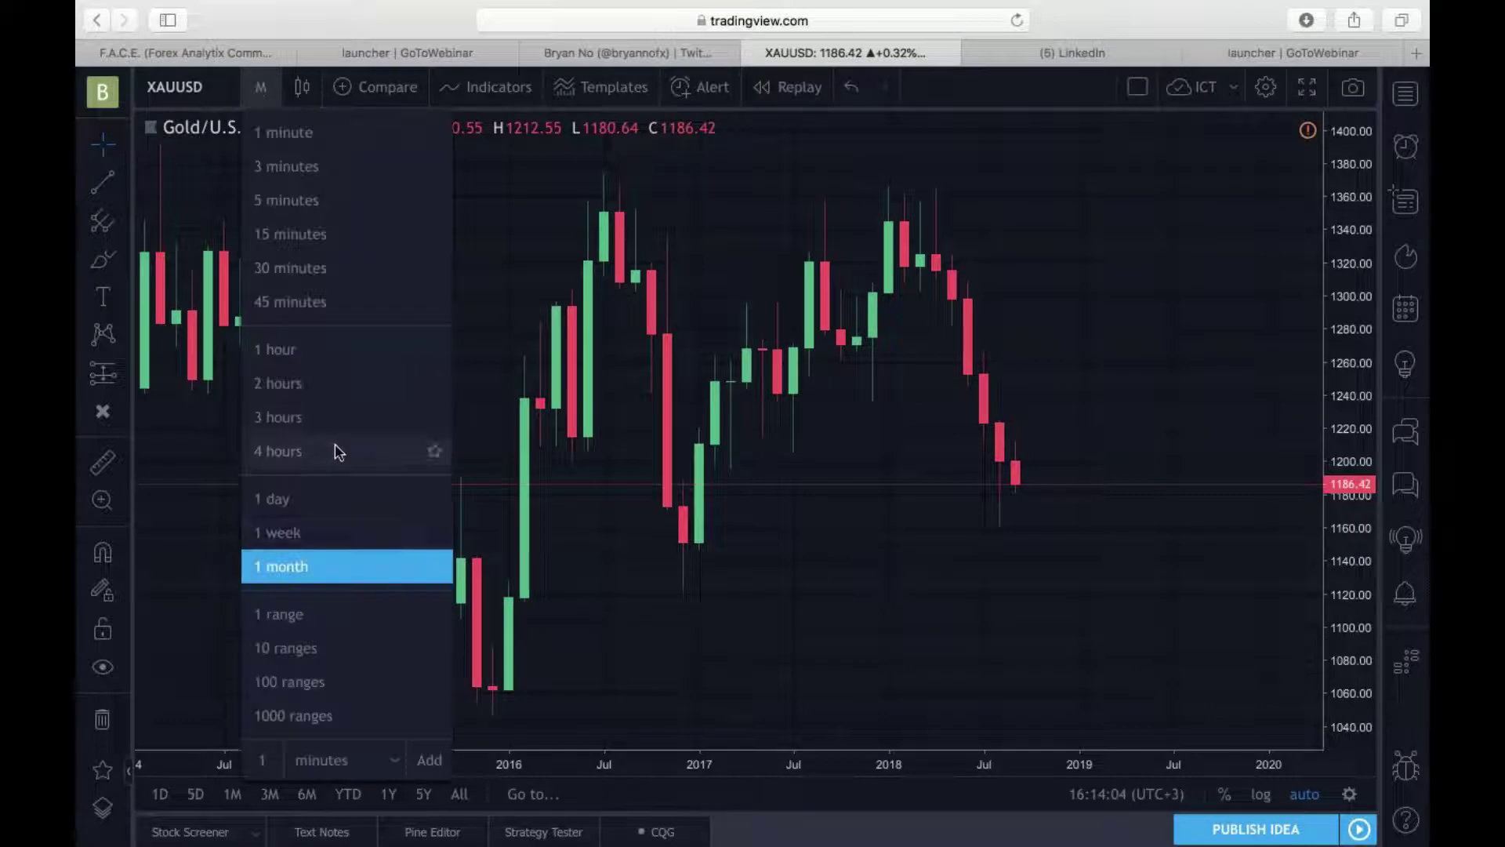
{"action": "left_click", "coordinate": [346, 535]}
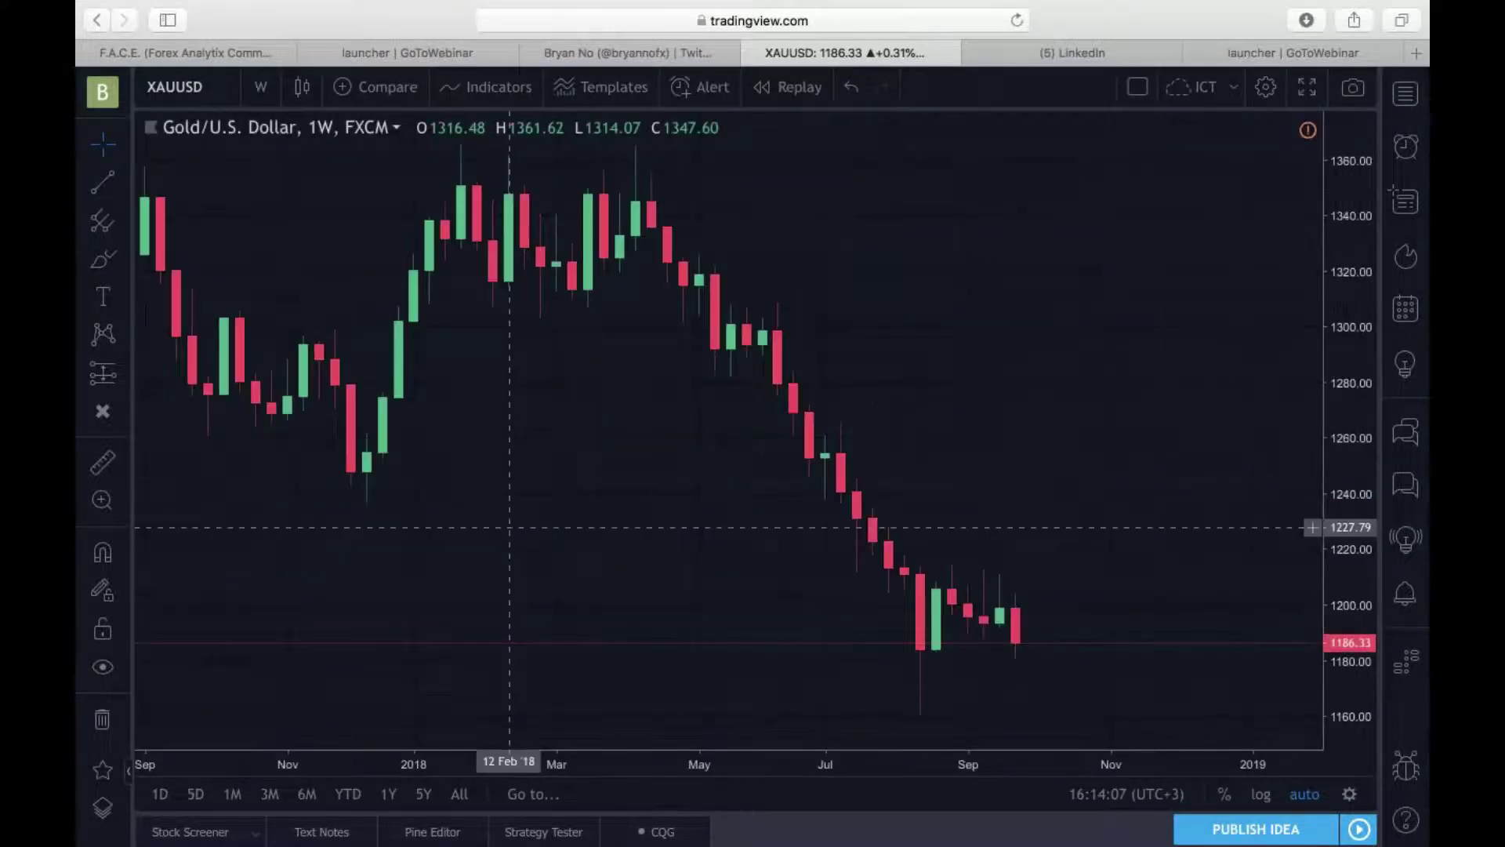
{"action": "scroll", "coordinate": [497, 527], "scroll_direction": "left", "scroll_amount": 3}
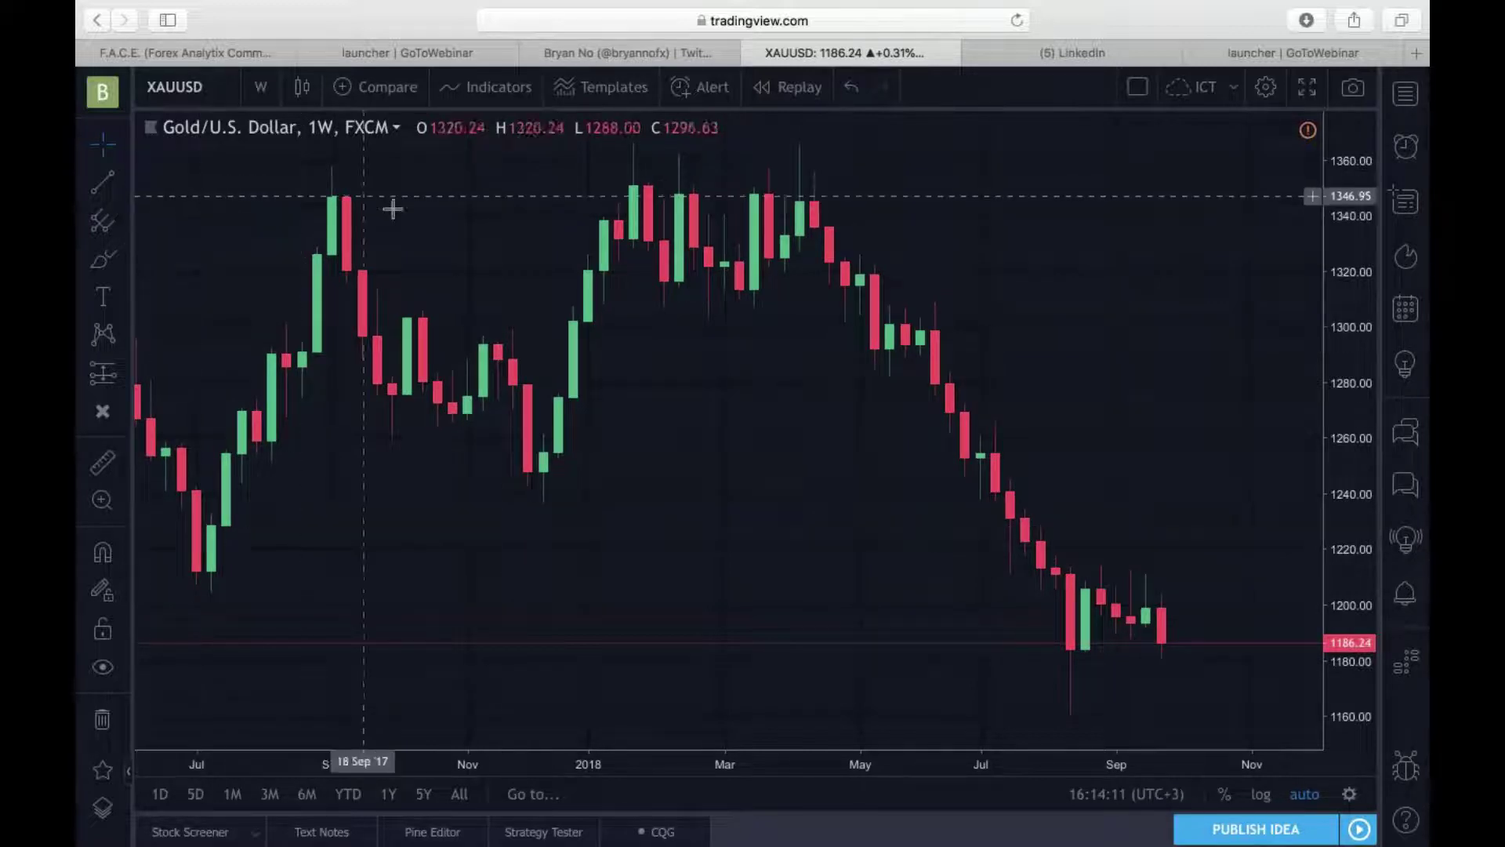
{"action": "scroll", "coordinate": [616, 303], "scroll_direction": "up", "scroll_amount": 1}
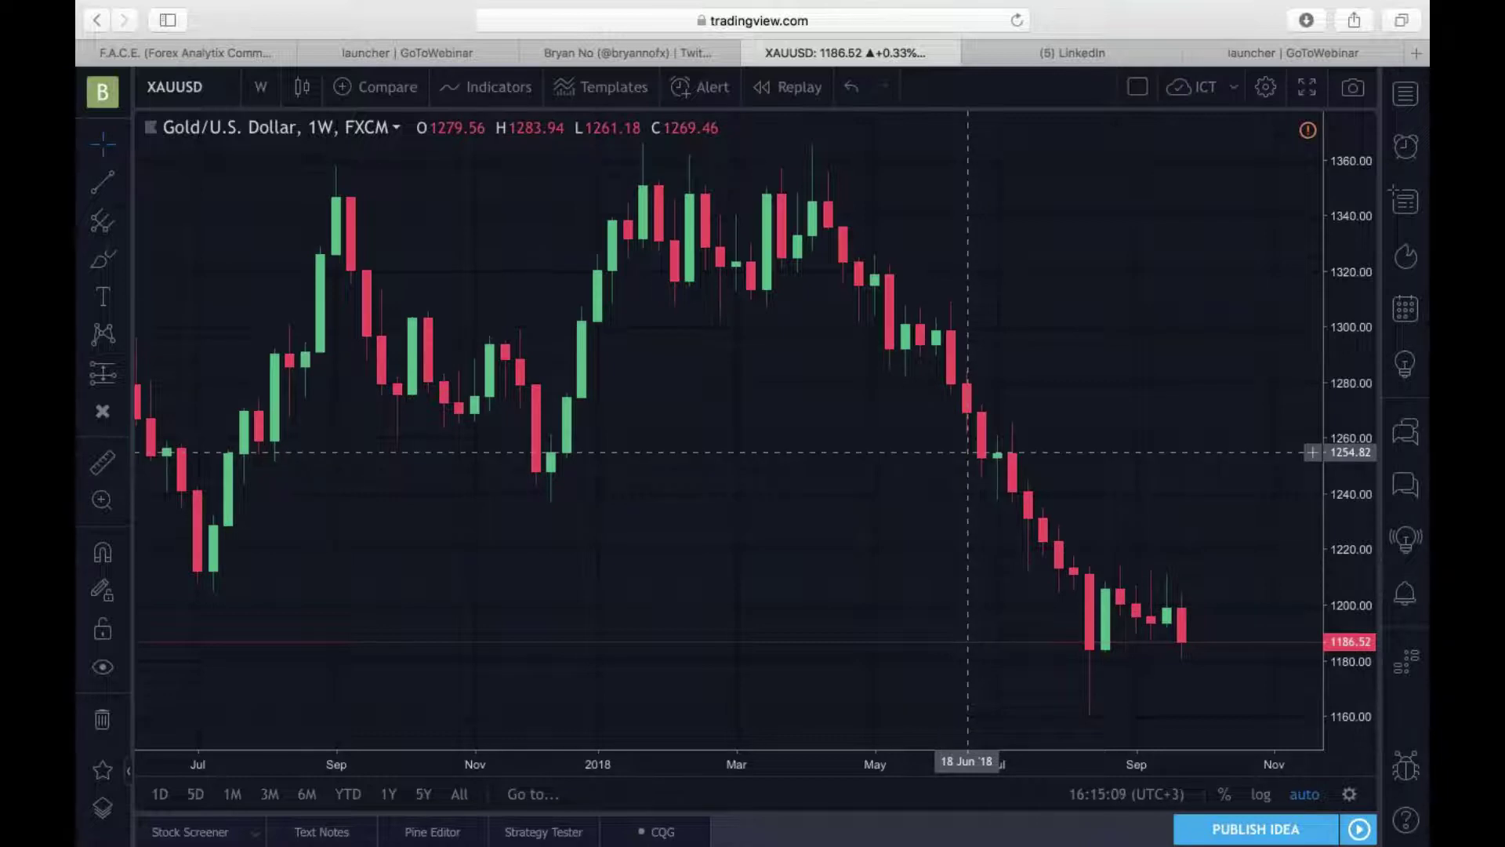
{"action": "scroll", "coordinate": [968, 452], "scroll_direction": "down", "scroll_amount": 2}
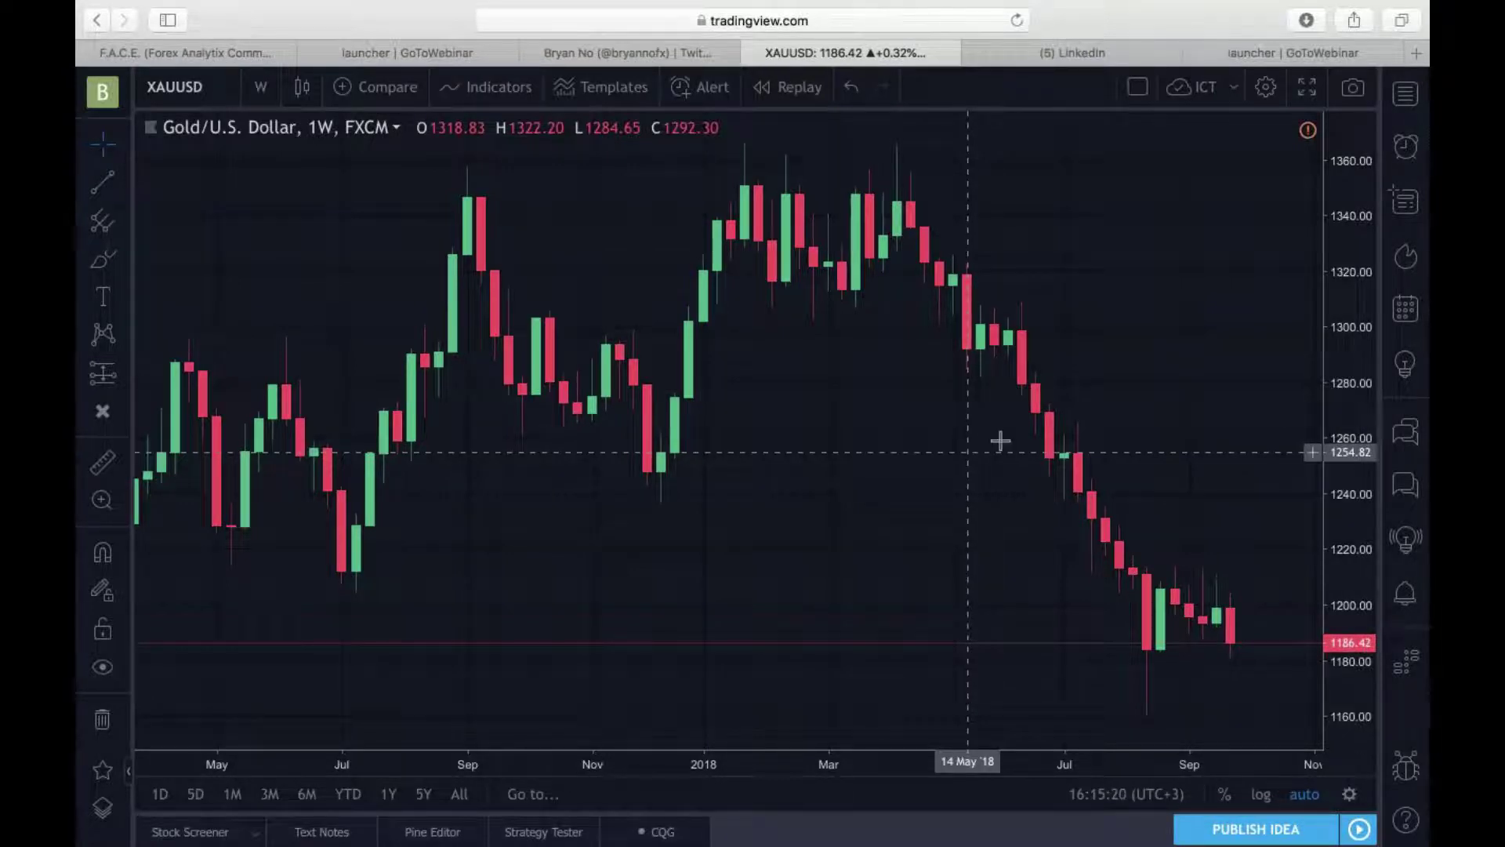
{"action": "scroll", "coordinate": [985, 437], "scroll_direction": "down", "scroll_amount": 2}
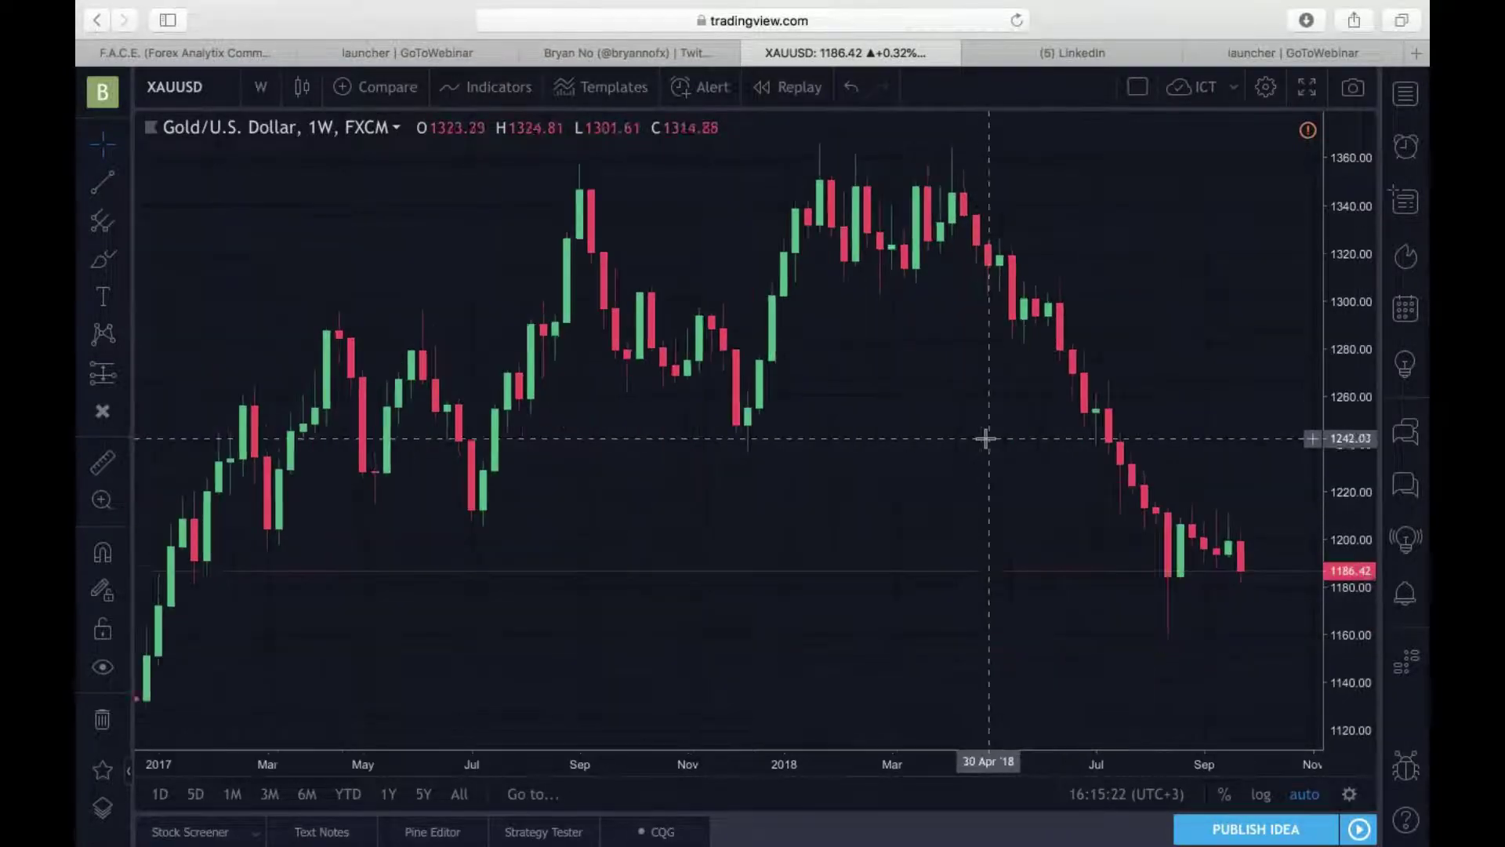
{"action": "scroll", "coordinate": [985, 437], "scroll_direction": "down", "scroll_amount": 2}
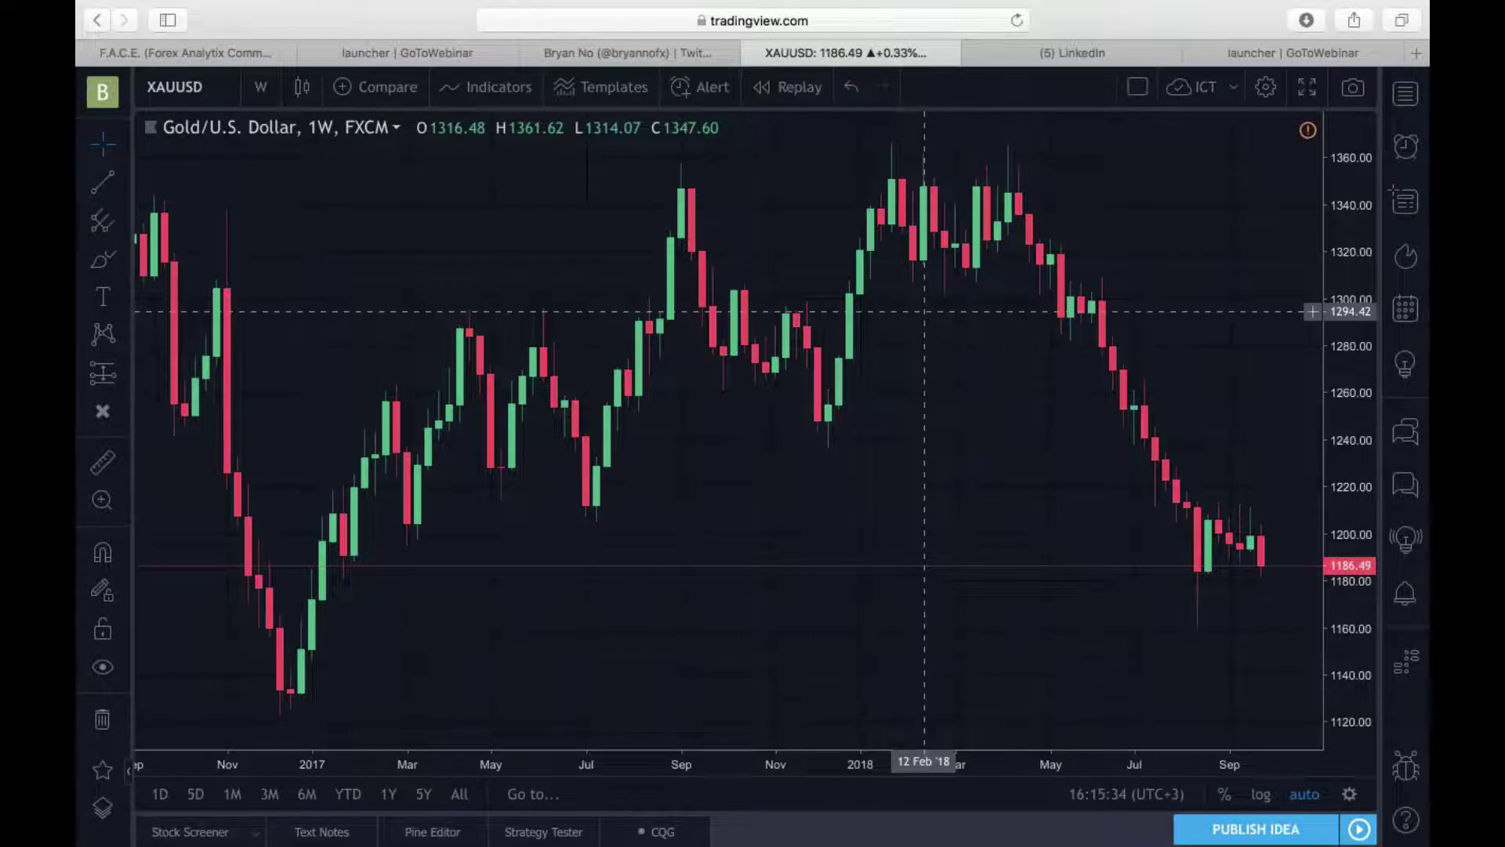
Step: Draw a Fib Retracement from the December 2016 low near 1131 to the January 2018 high
{"action": "left_click", "coordinate": [125, 219]}
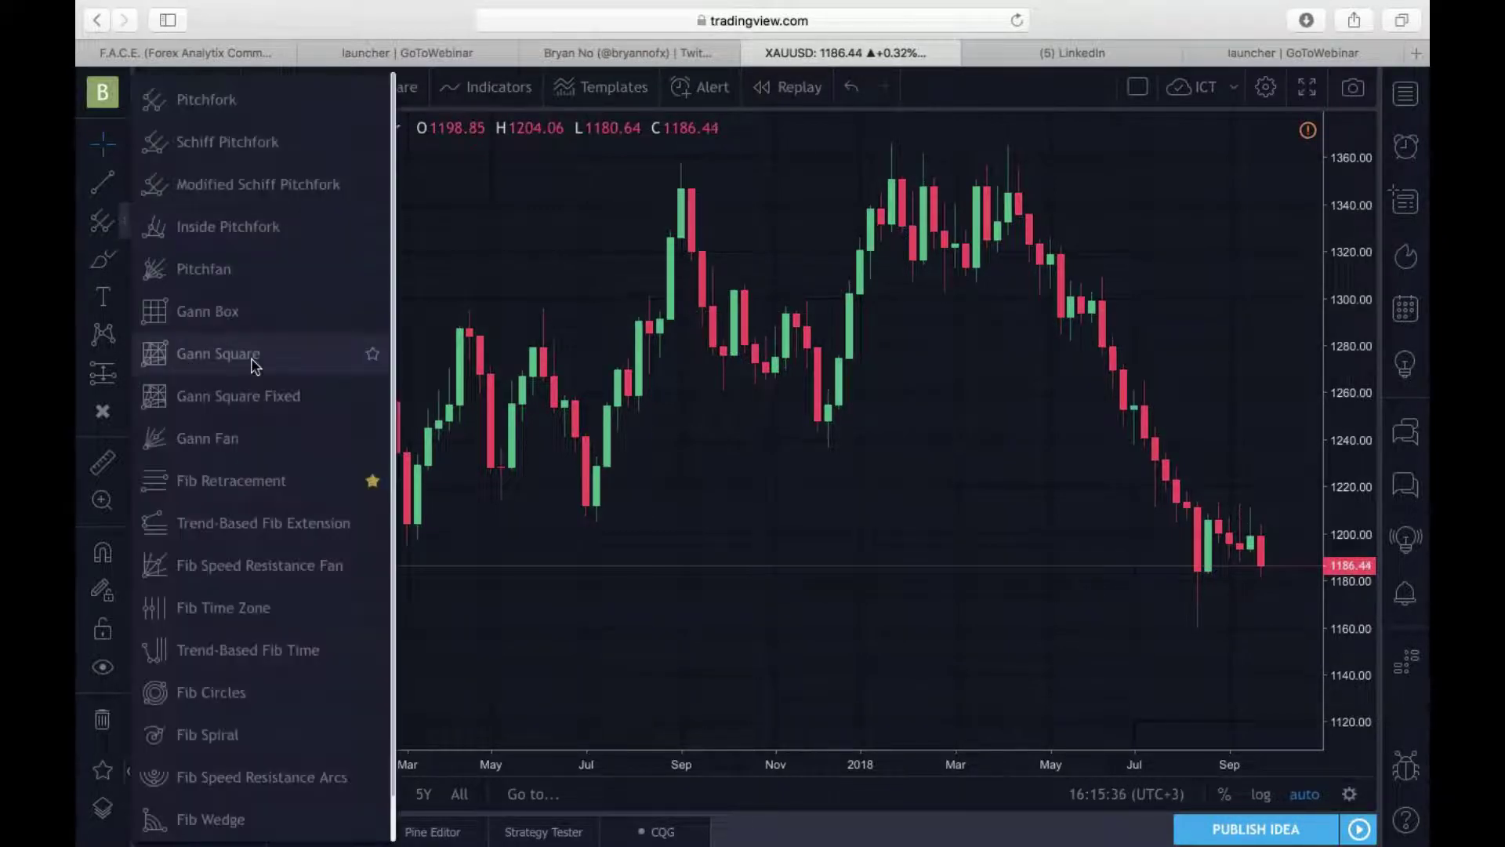
{"action": "left_click", "coordinate": [188, 481]}
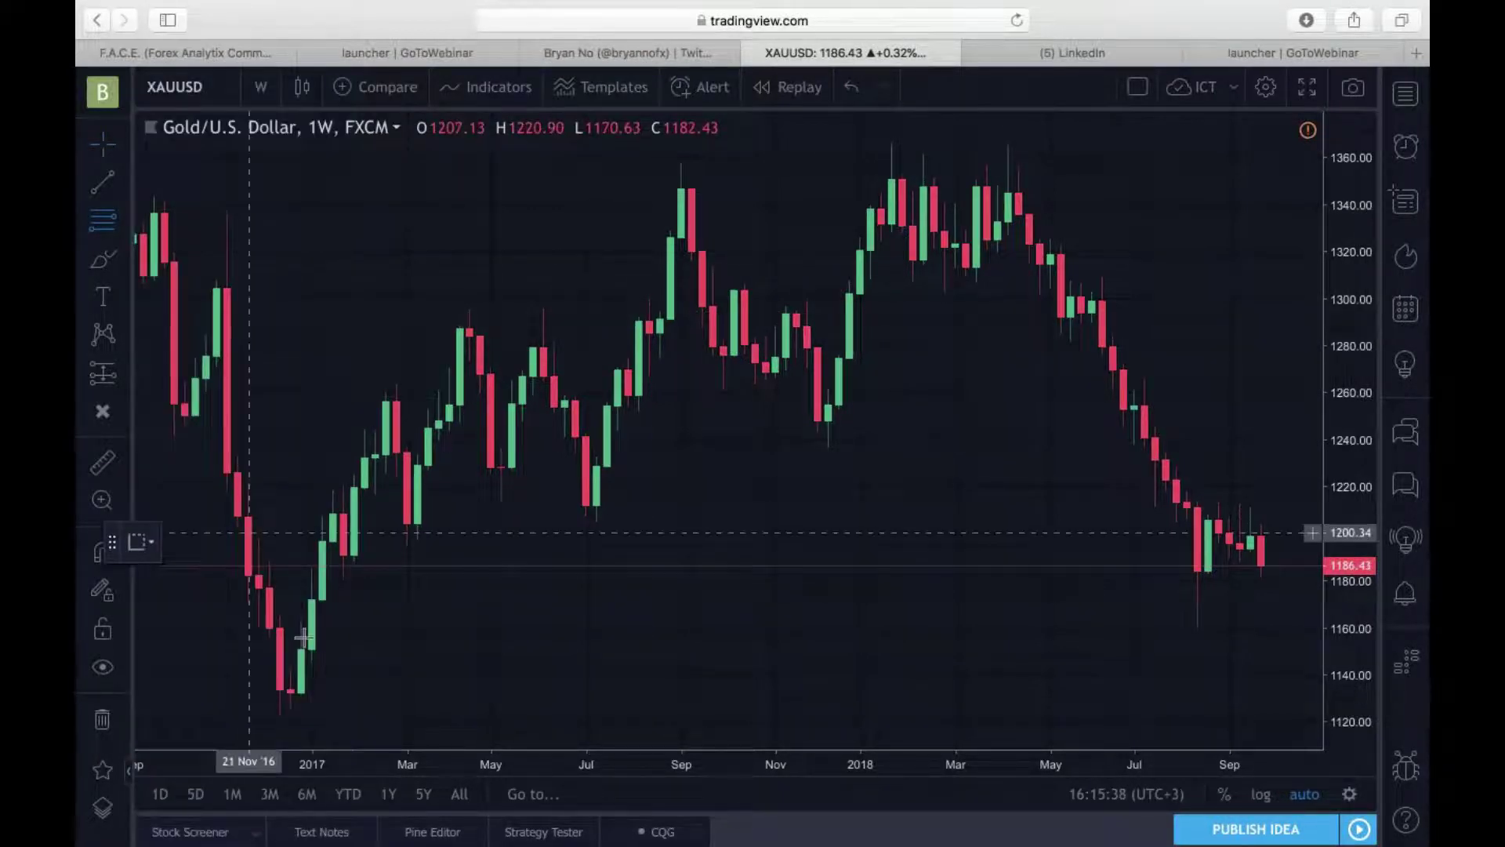
{"action": "left_click", "coordinate": [302, 694]}
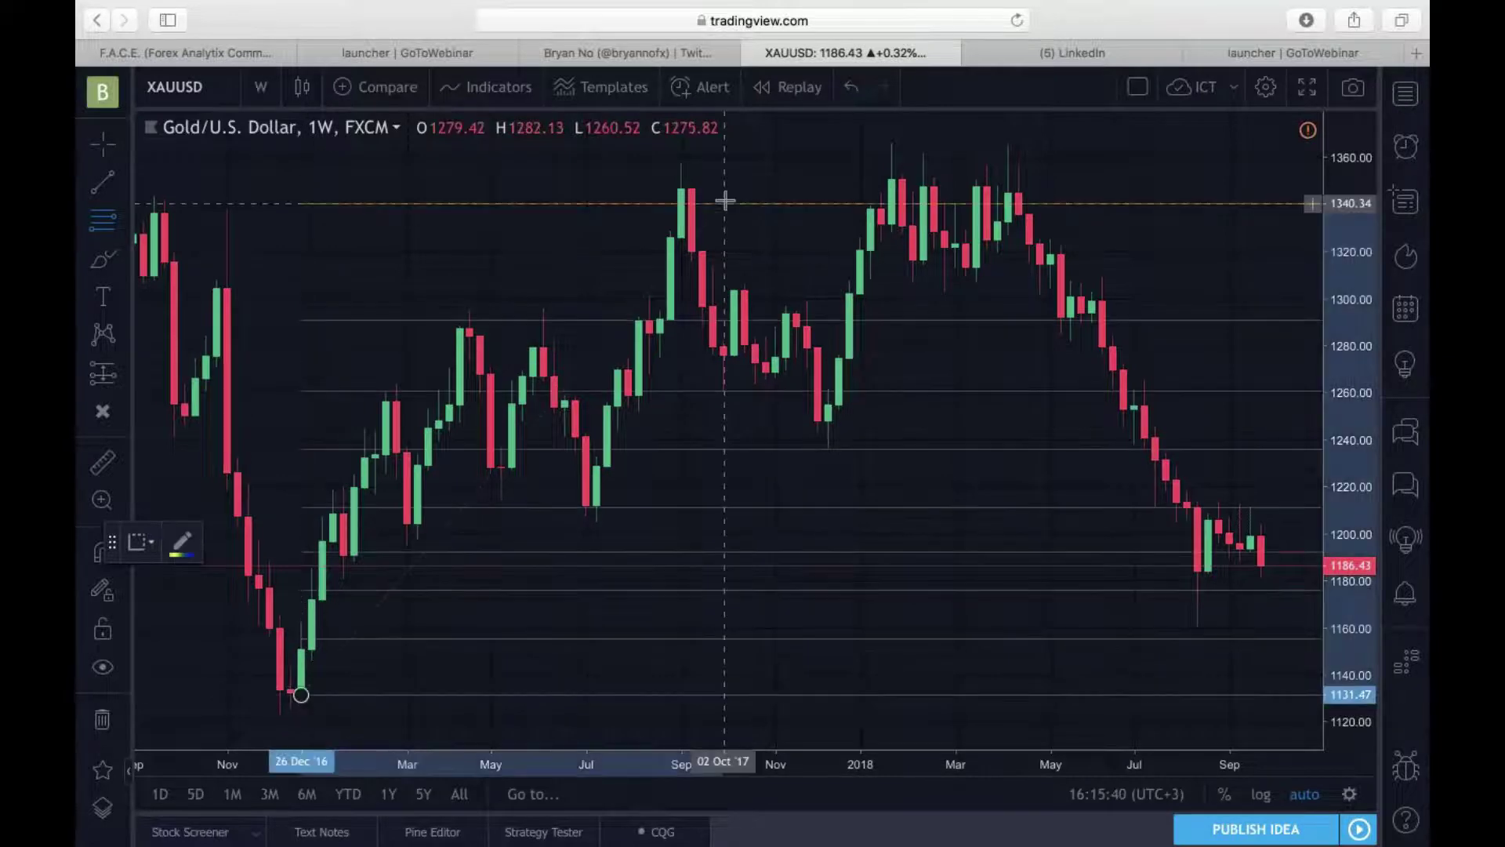
{"action": "left_click", "coordinate": [891, 174]}
{"action": "left_click", "coordinate": [502, 211]}
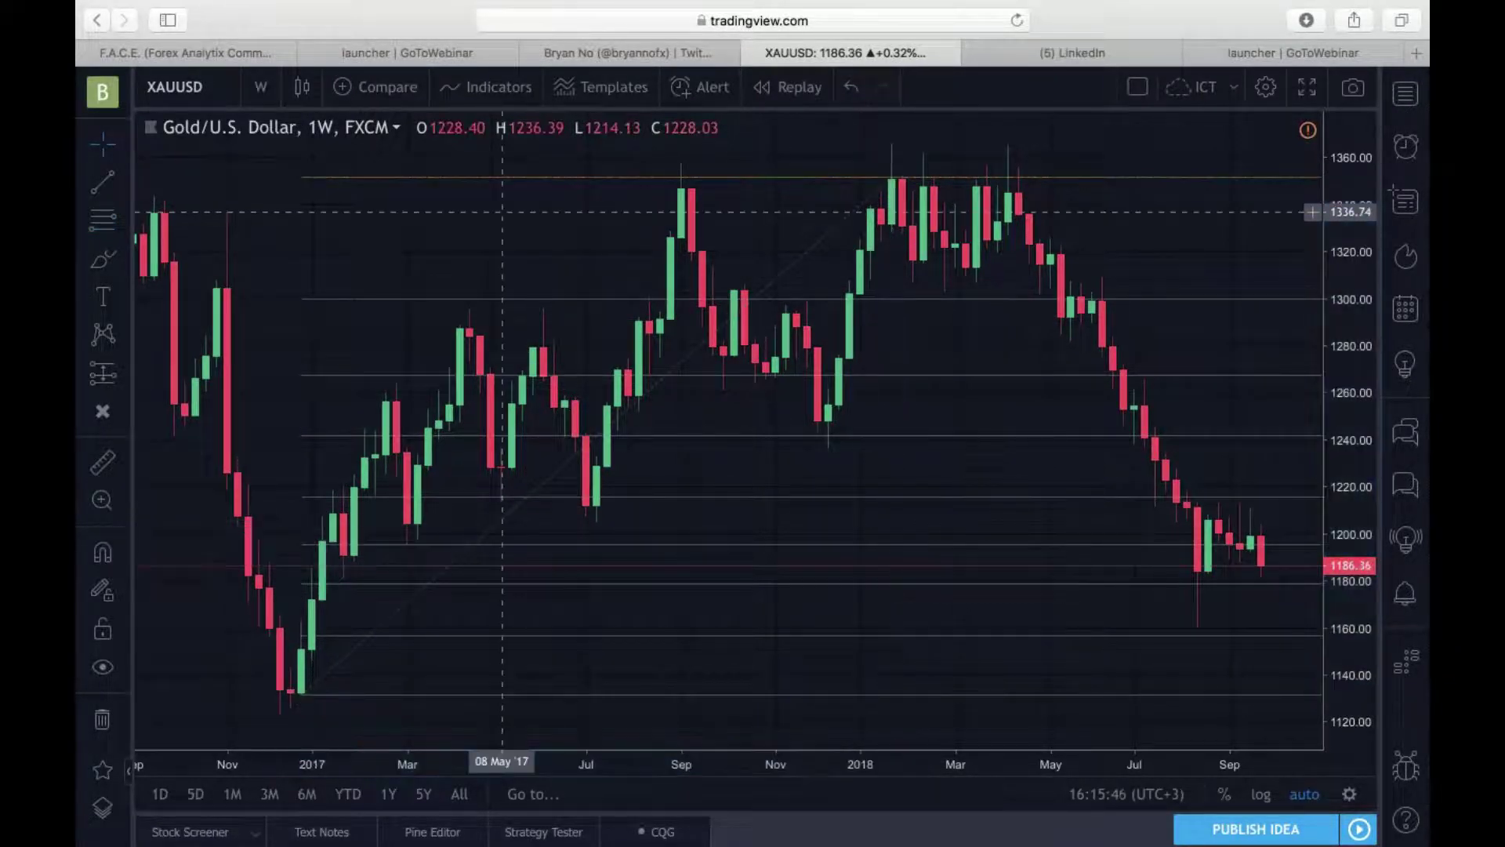
Step: Select the retracement's diagonal trend line and adjust the view around the drawing
{"action": "scroll", "coordinate": [303, 439], "scroll_direction": "right", "scroll_amount": 3}
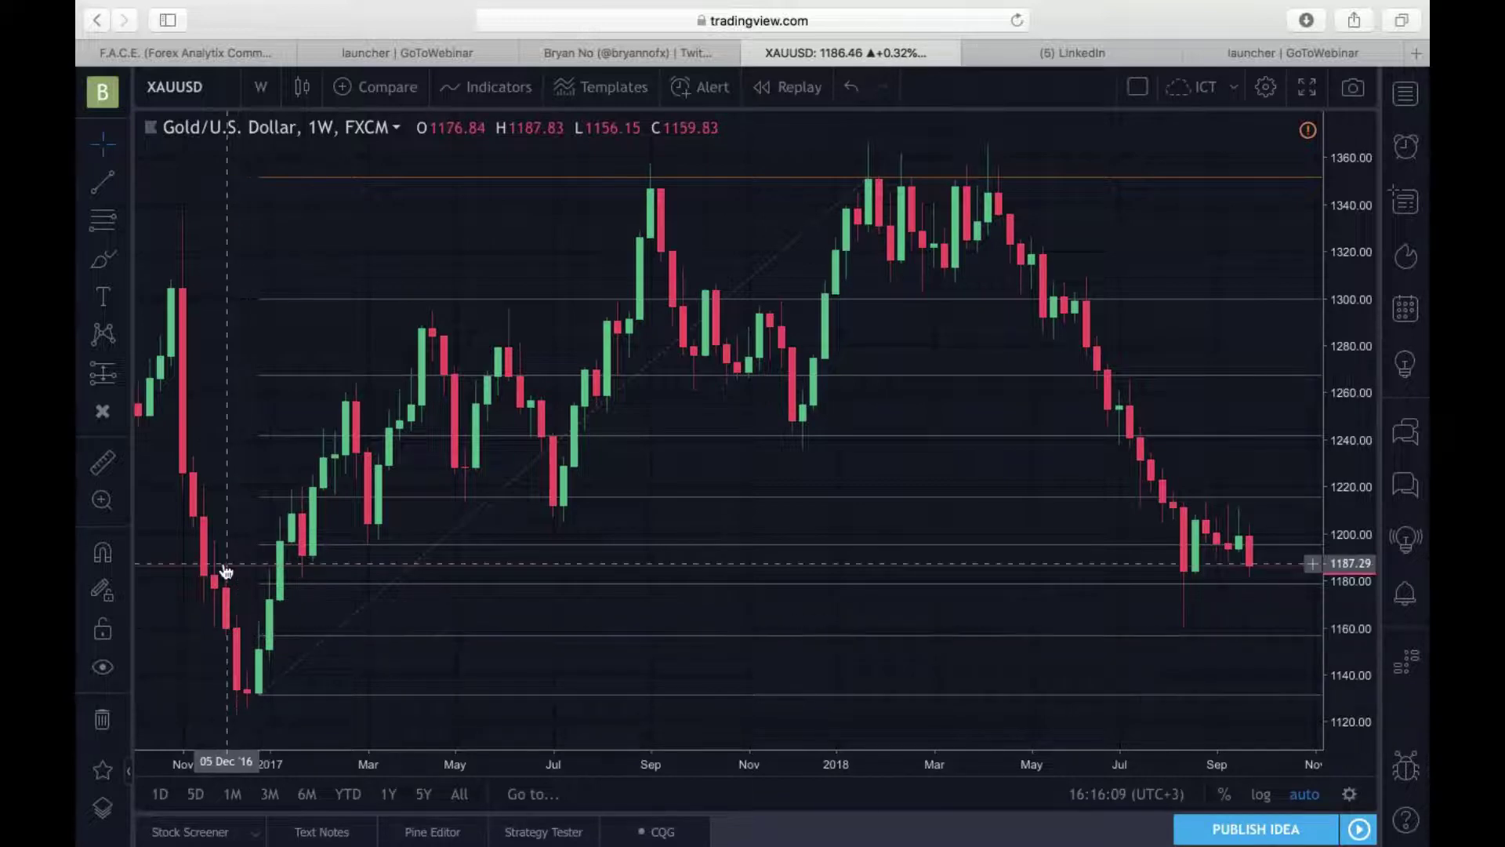
{"action": "scroll", "coordinate": [238, 632], "scroll_direction": "up", "scroll_amount": 2}
{"action": "left_click", "coordinate": [382, 587]}
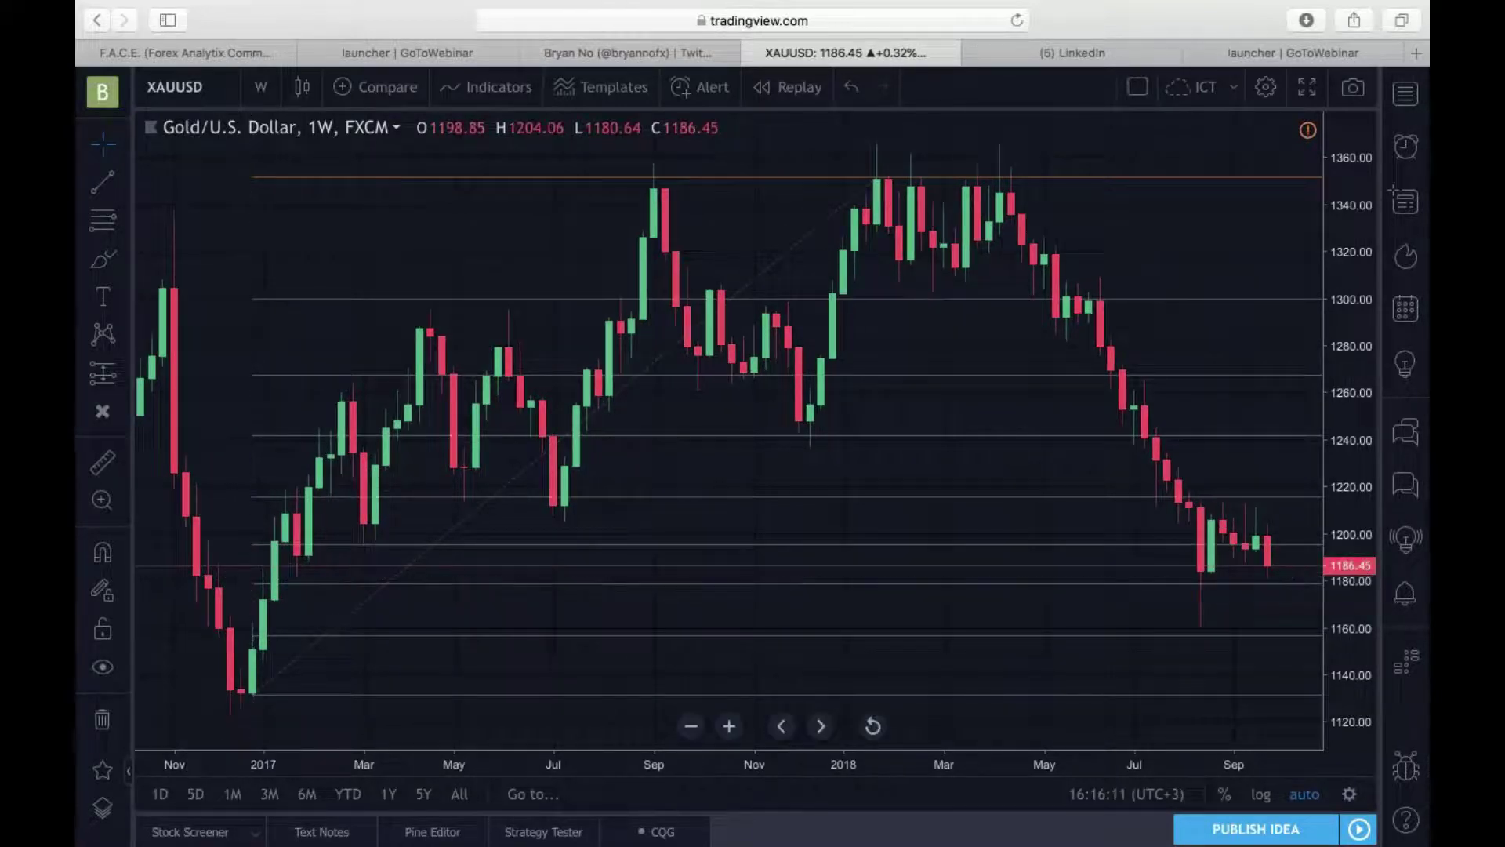
{"action": "scroll", "coordinate": [1157, 633], "scroll_direction": "up", "scroll_amount": 1}
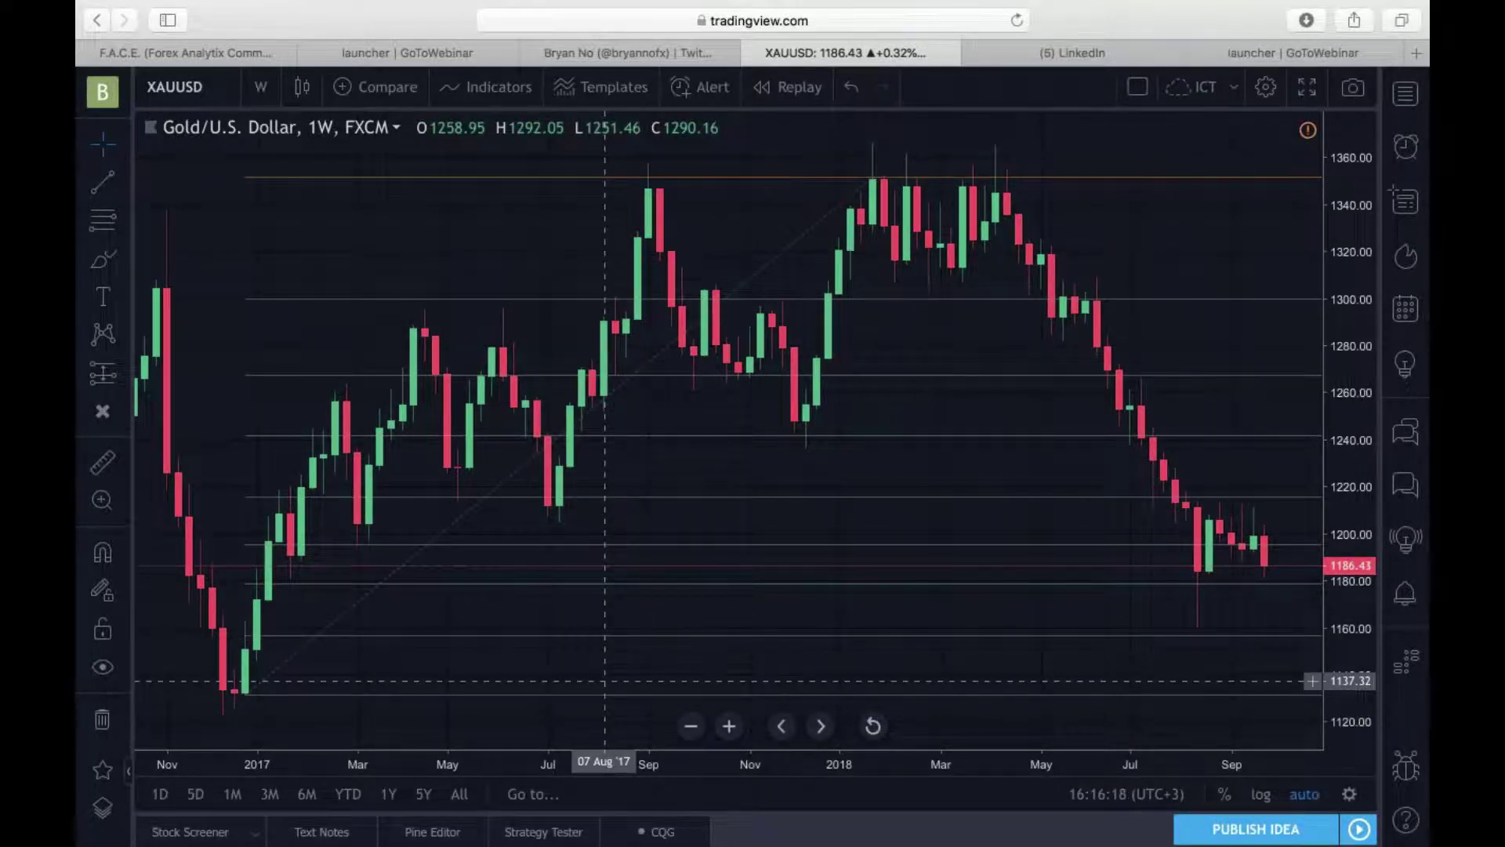
{"action": "scroll", "coordinate": [672, 658], "scroll_direction": "down", "scroll_amount": 1}
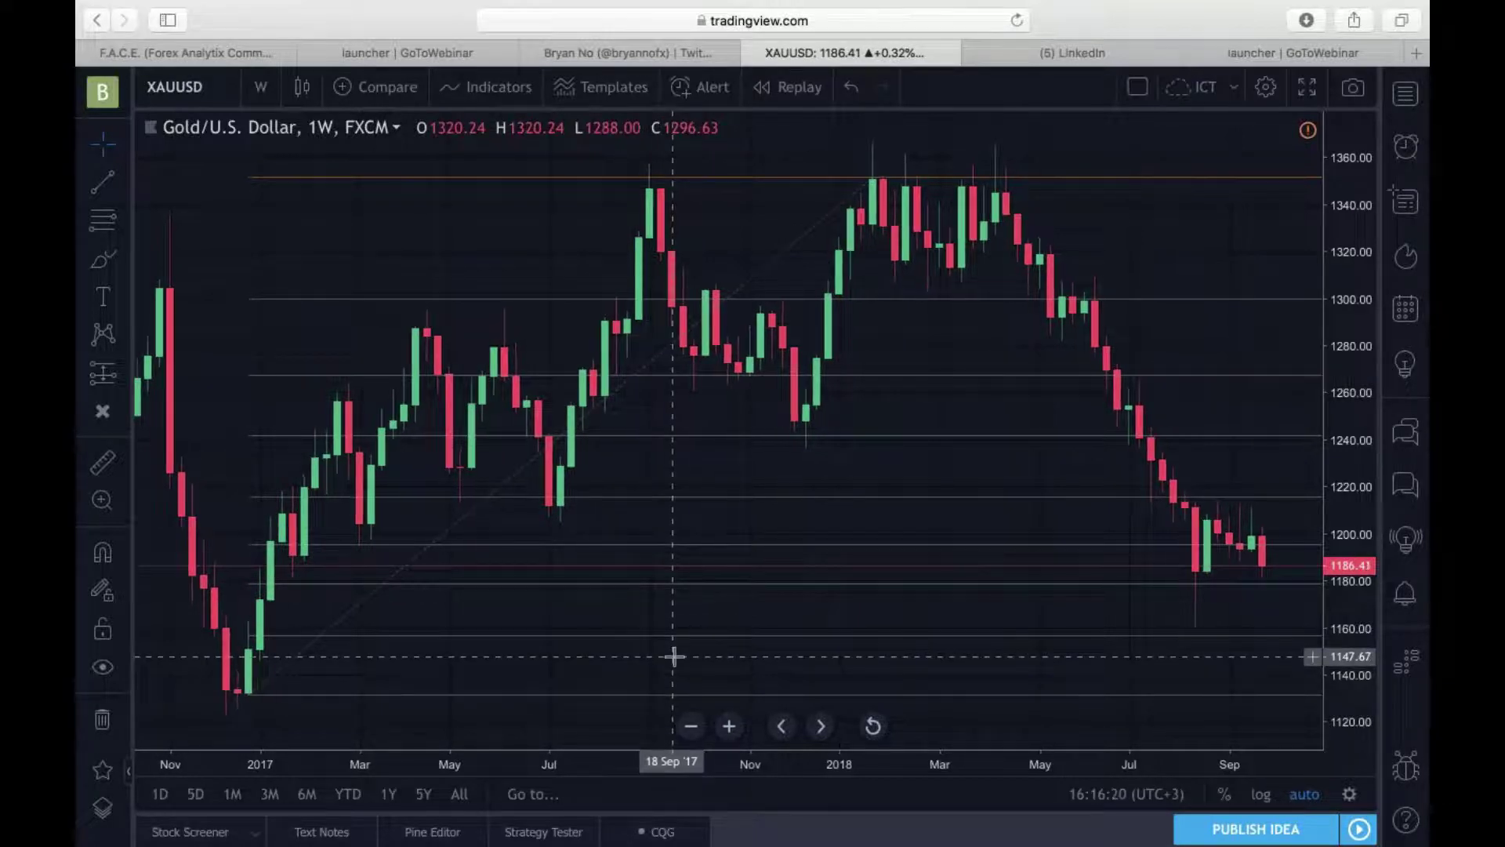
{"action": "scroll", "coordinate": [674, 657], "scroll_direction": "right", "scroll_amount": 2}
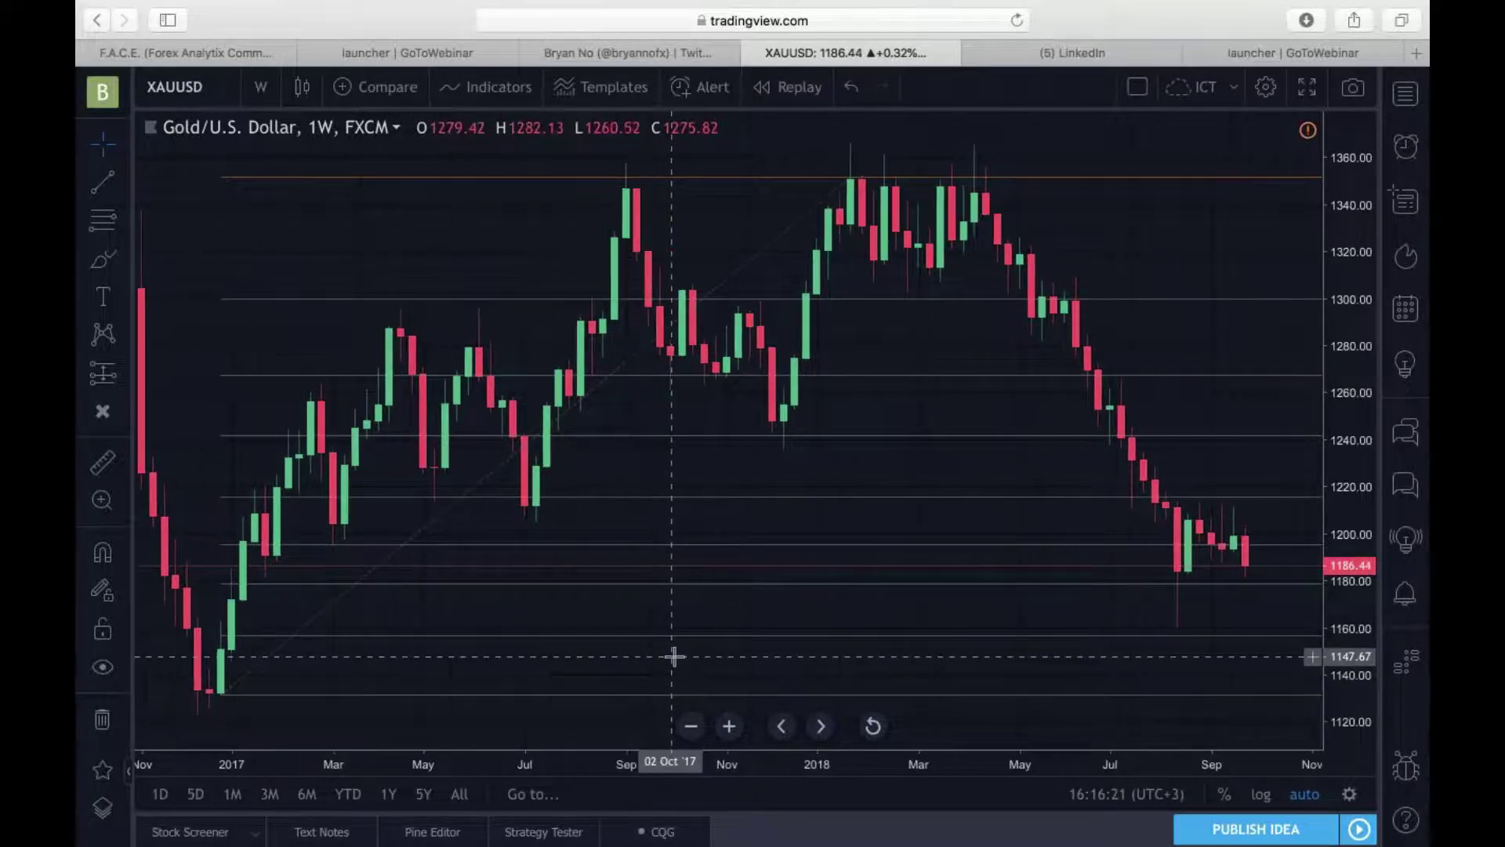
{"action": "scroll", "coordinate": [674, 657], "scroll_direction": "left", "scroll_amount": 1}
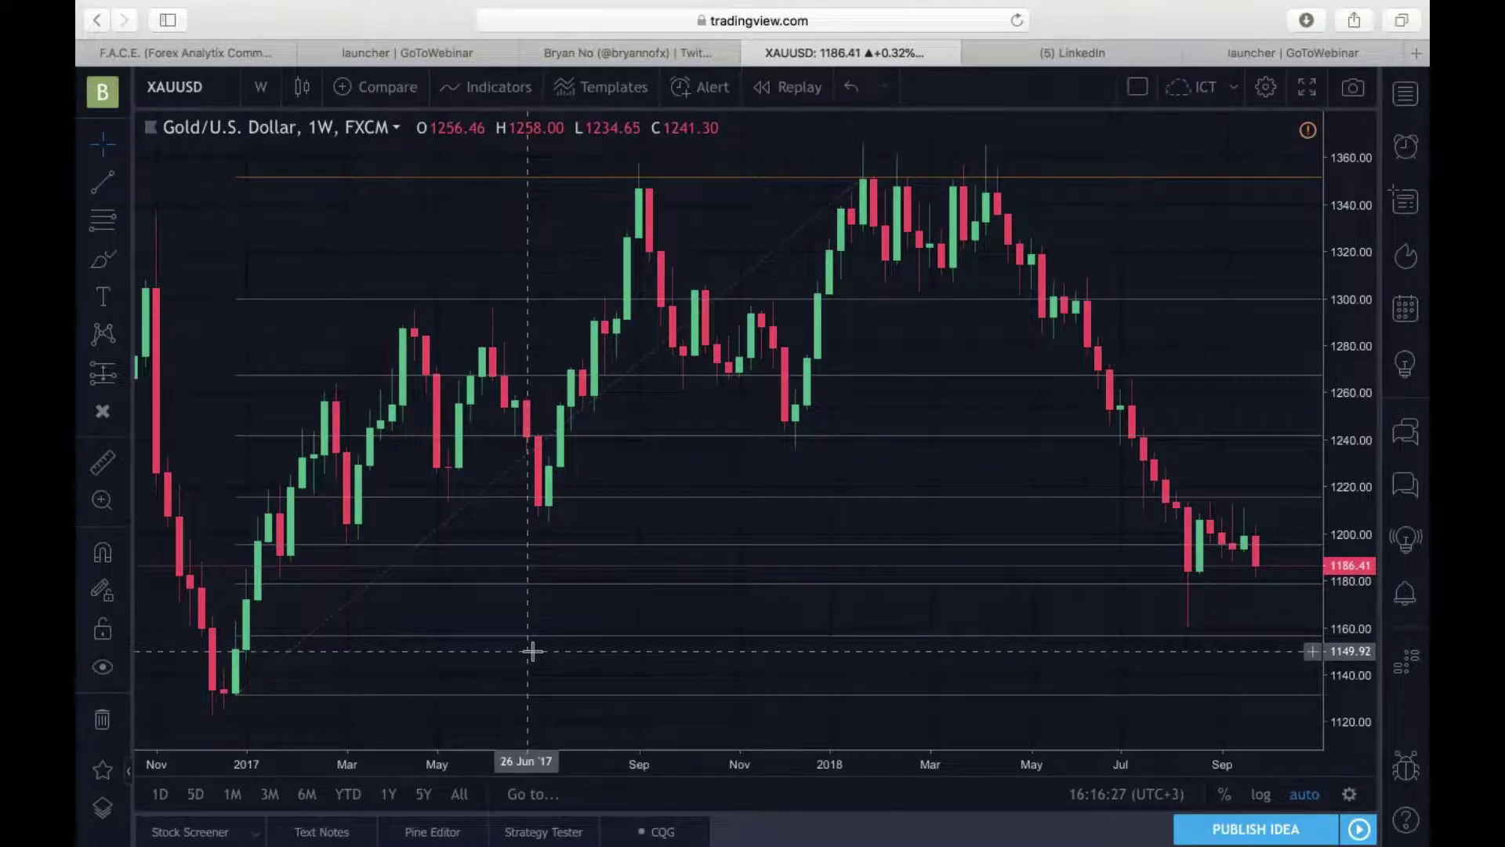
{"action": "mouse_move", "coordinate": [762, 710]}
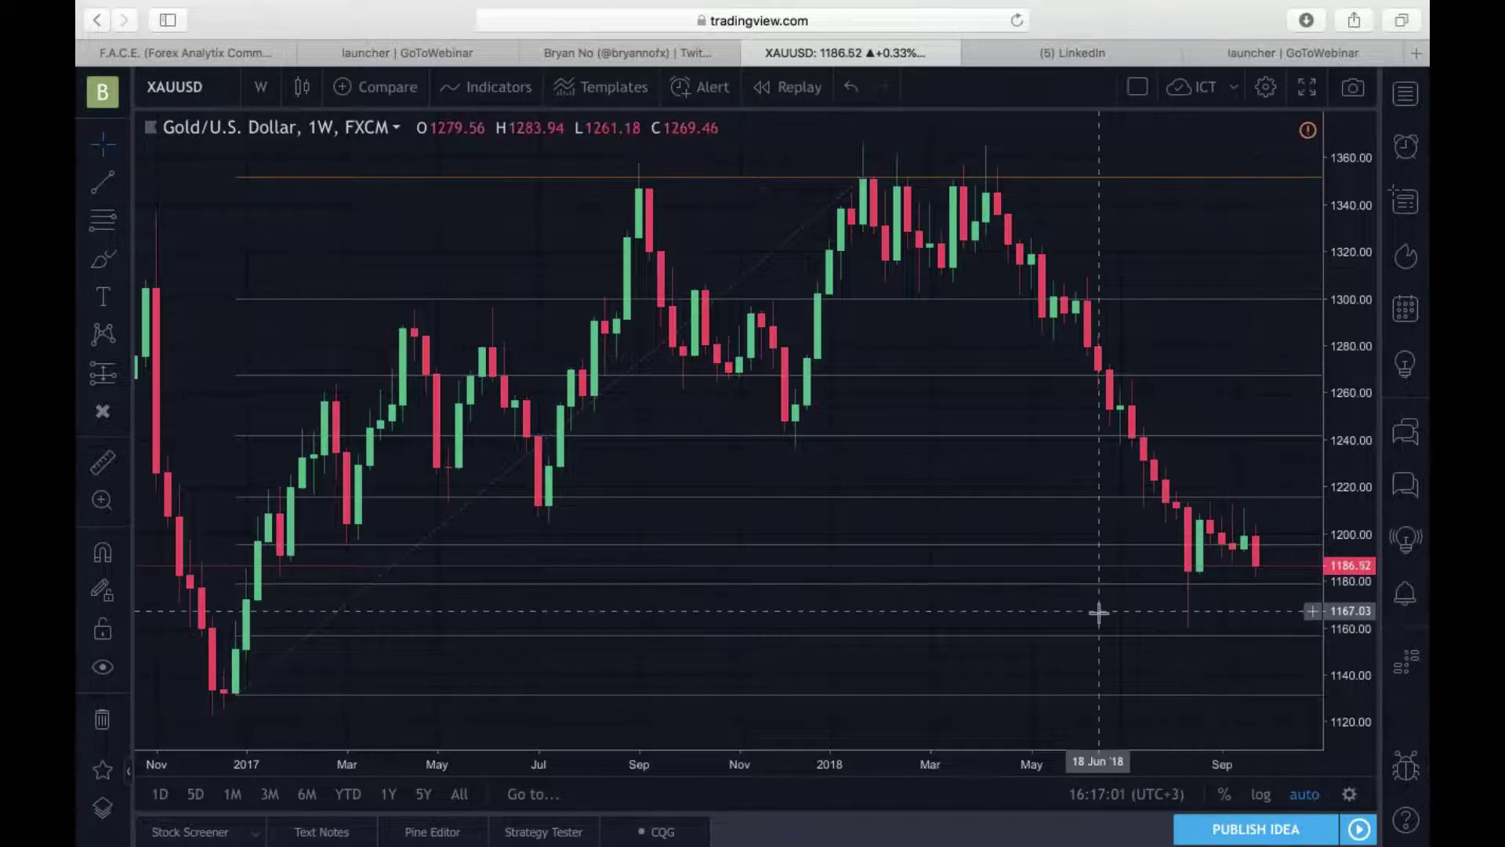
Step: Switch gold to 1-day candles, zoom in, and dismiss the BitSeven ad and the upgrade offer
{"action": "left_click", "coordinate": [261, 87]}
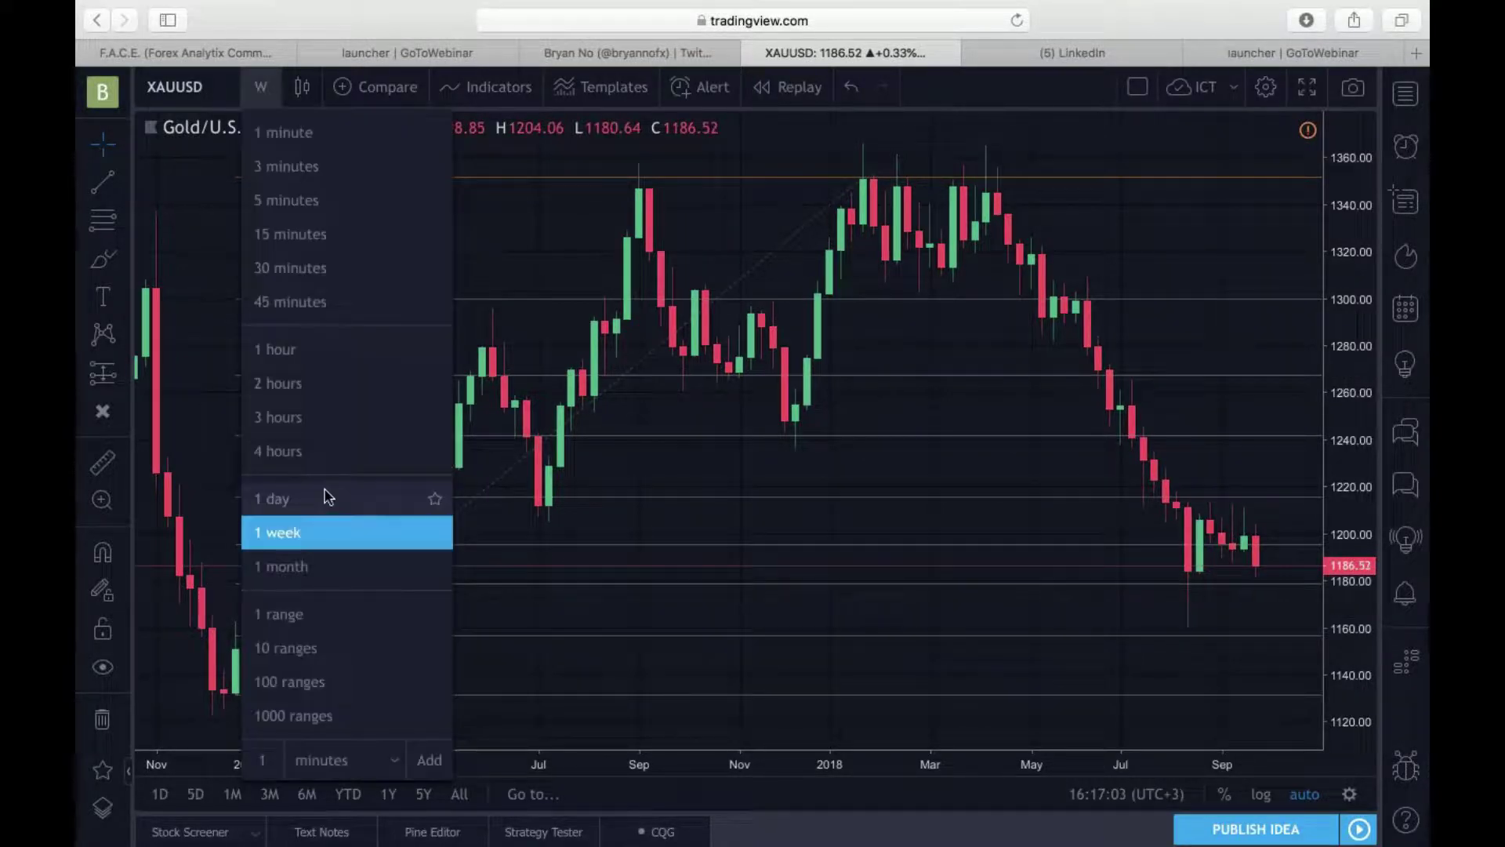
{"action": "left_click", "coordinate": [326, 495]}
{"action": "scroll", "coordinate": [1137, 435], "scroll_direction": "up", "scroll_amount": 4}
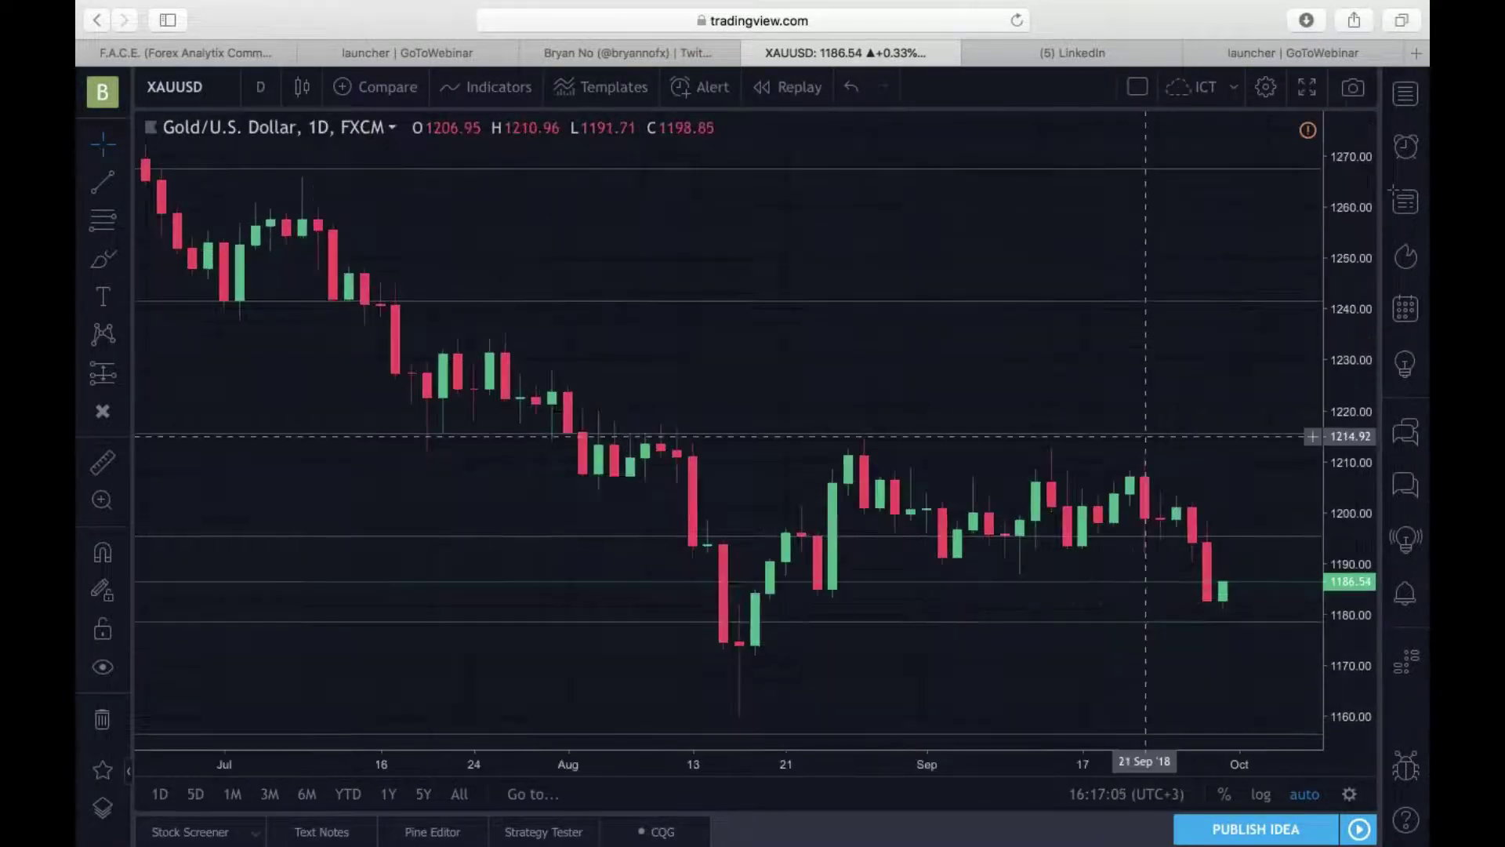
{"action": "scroll", "coordinate": [1142, 435], "scroll_direction": "up", "scroll_amount": 2}
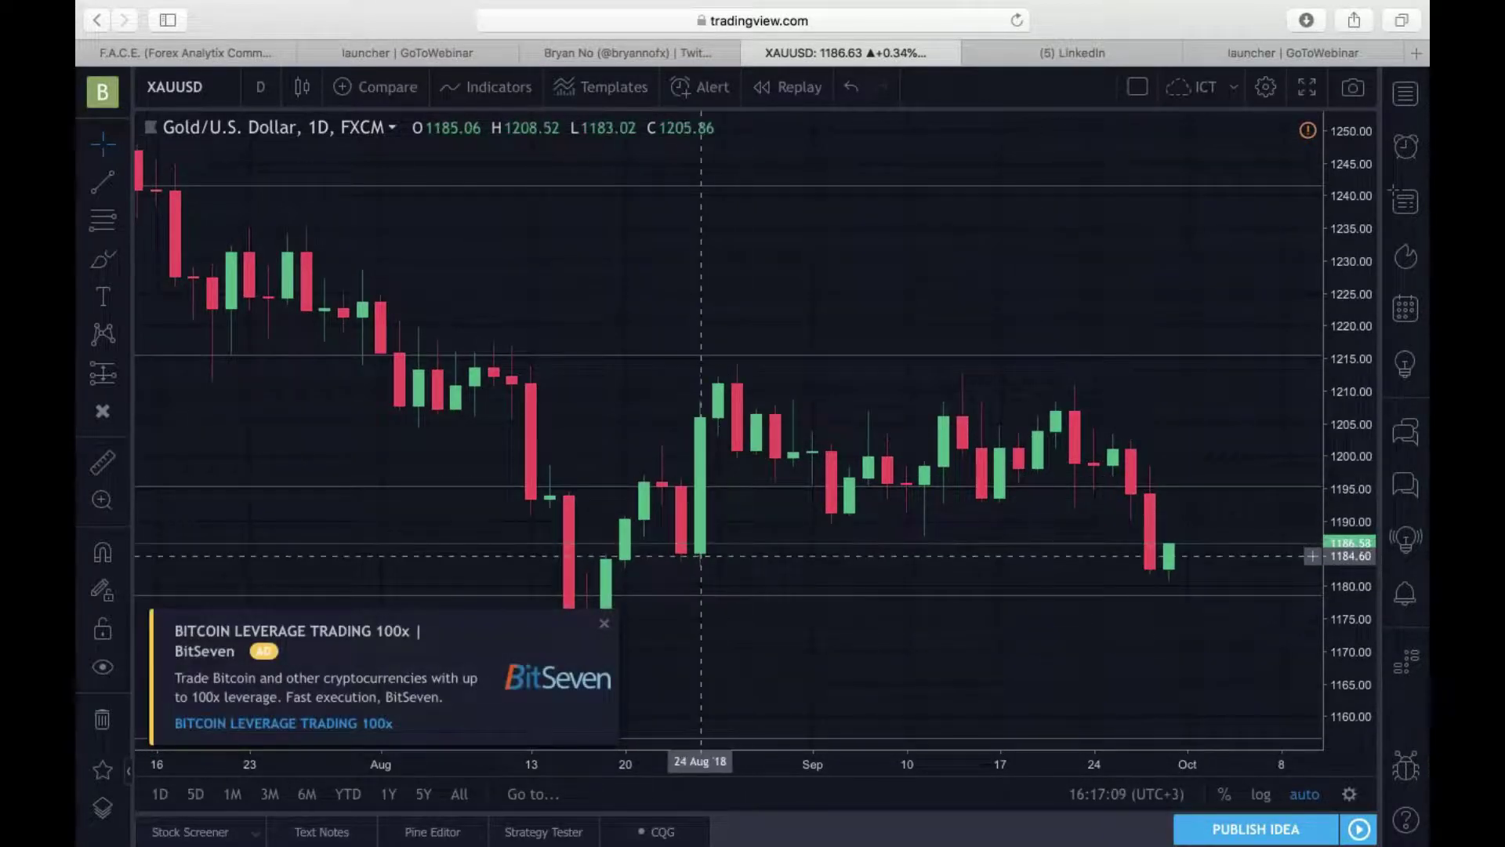
{"action": "left_click", "coordinate": [604, 623]}
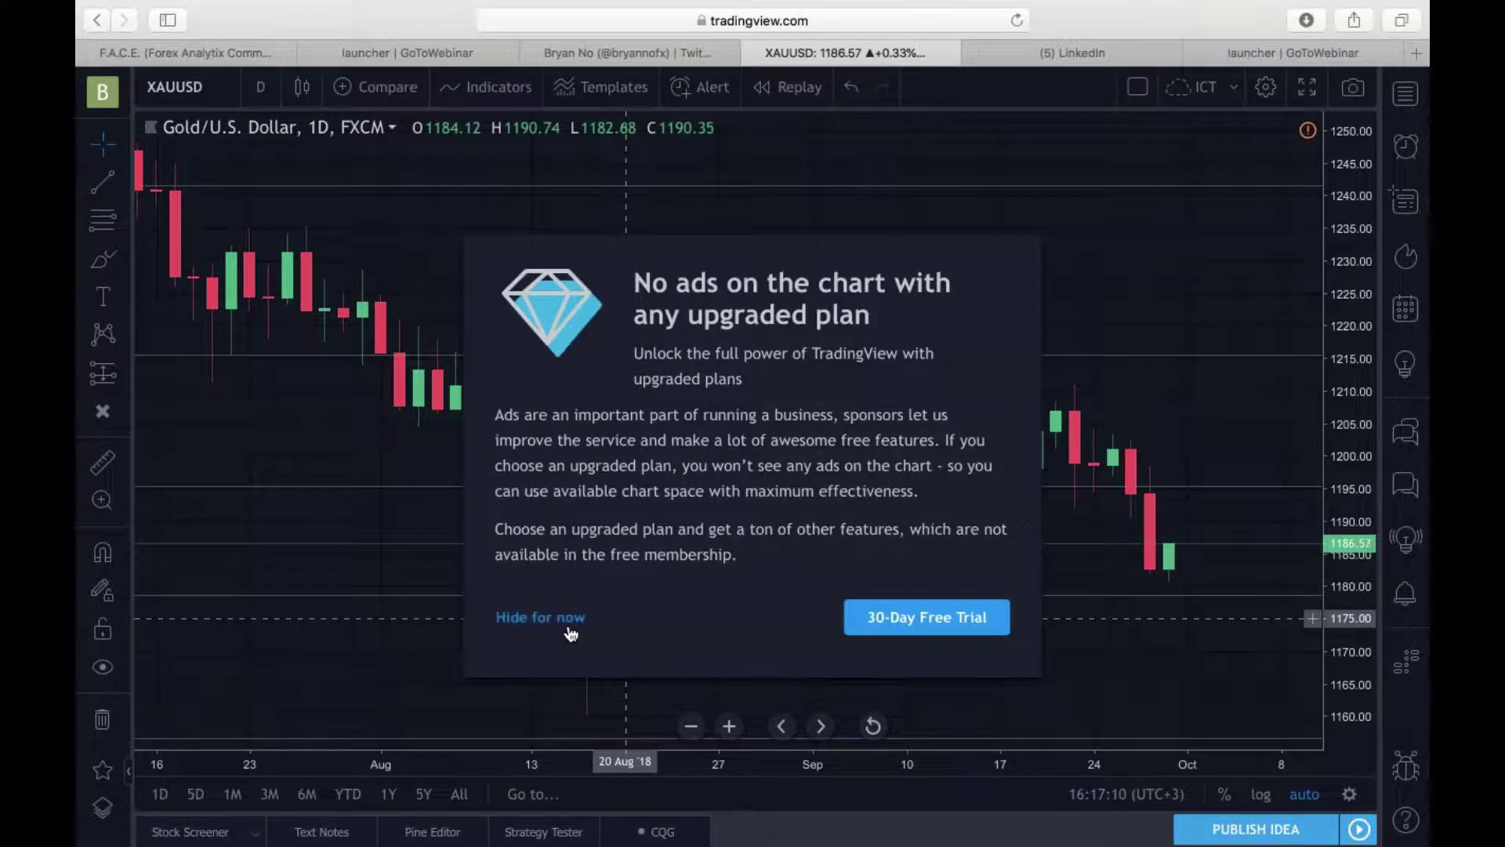
{"action": "left_click", "coordinate": [570, 627]}
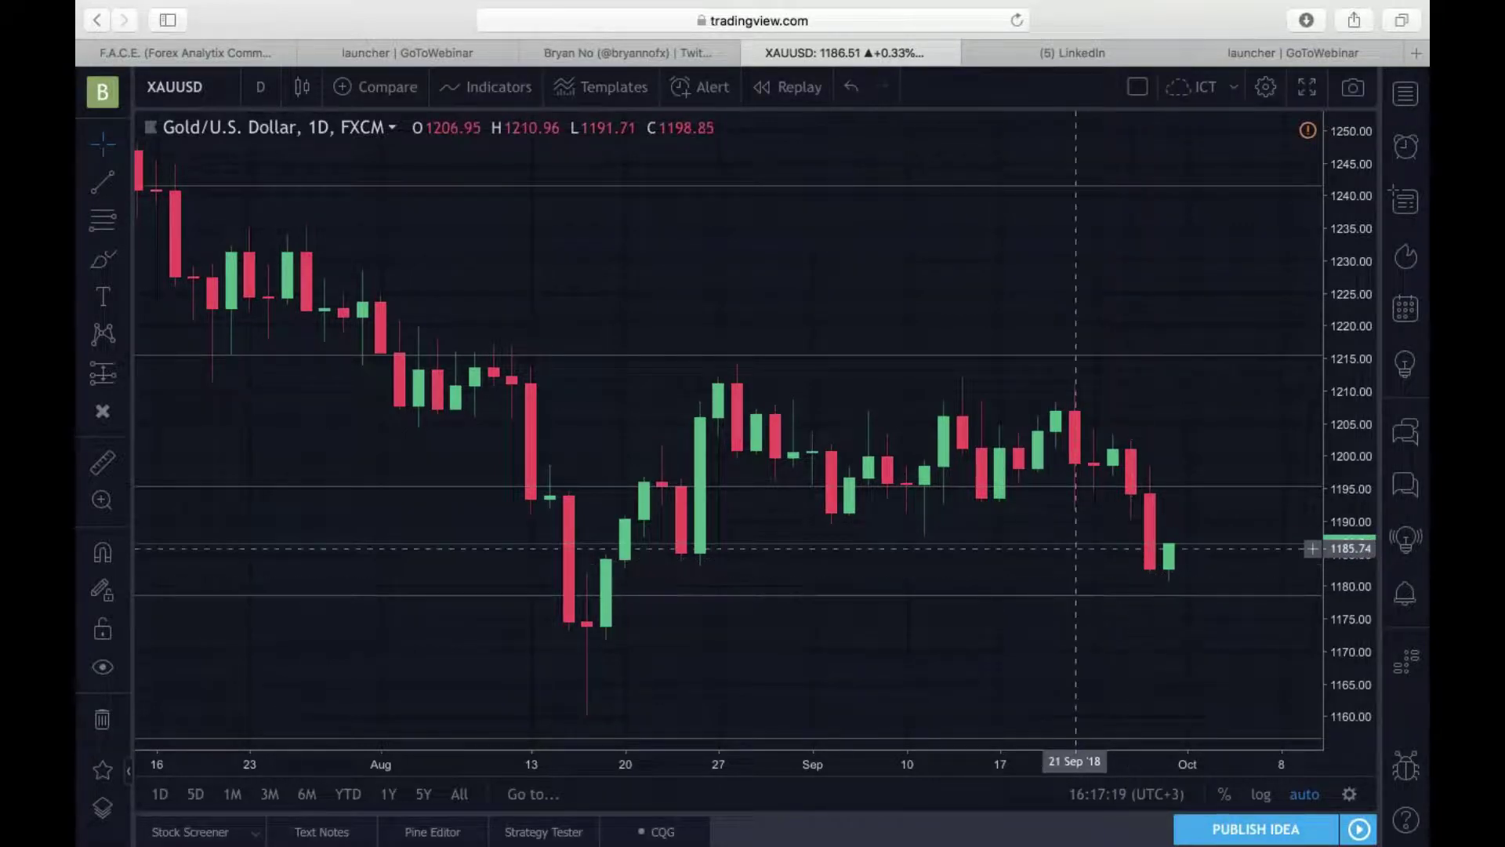
{"action": "left_click", "coordinate": [102, 219]}
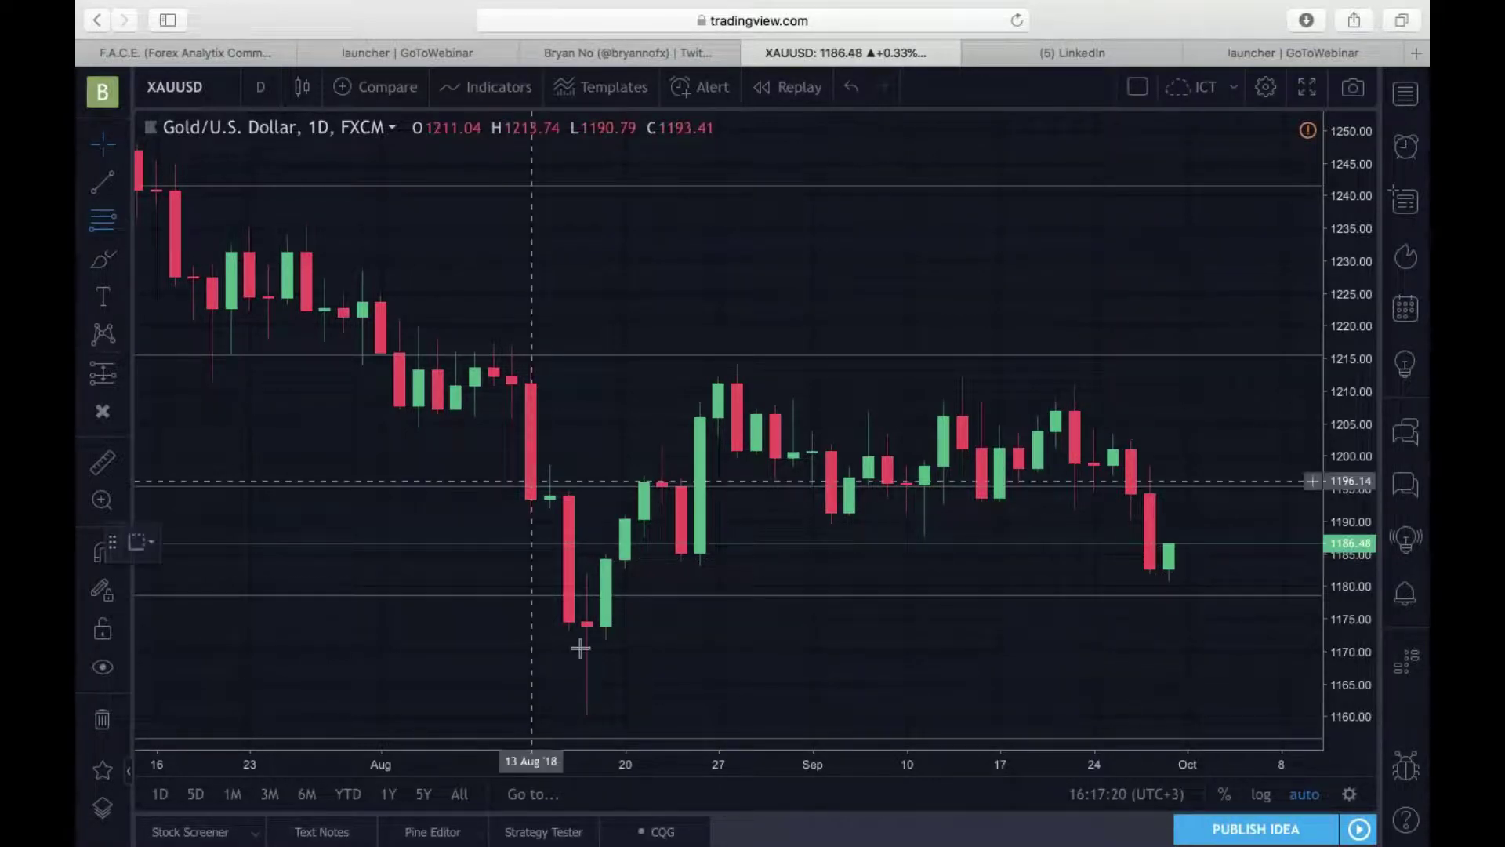
{"action": "left_click", "coordinate": [587, 625]}
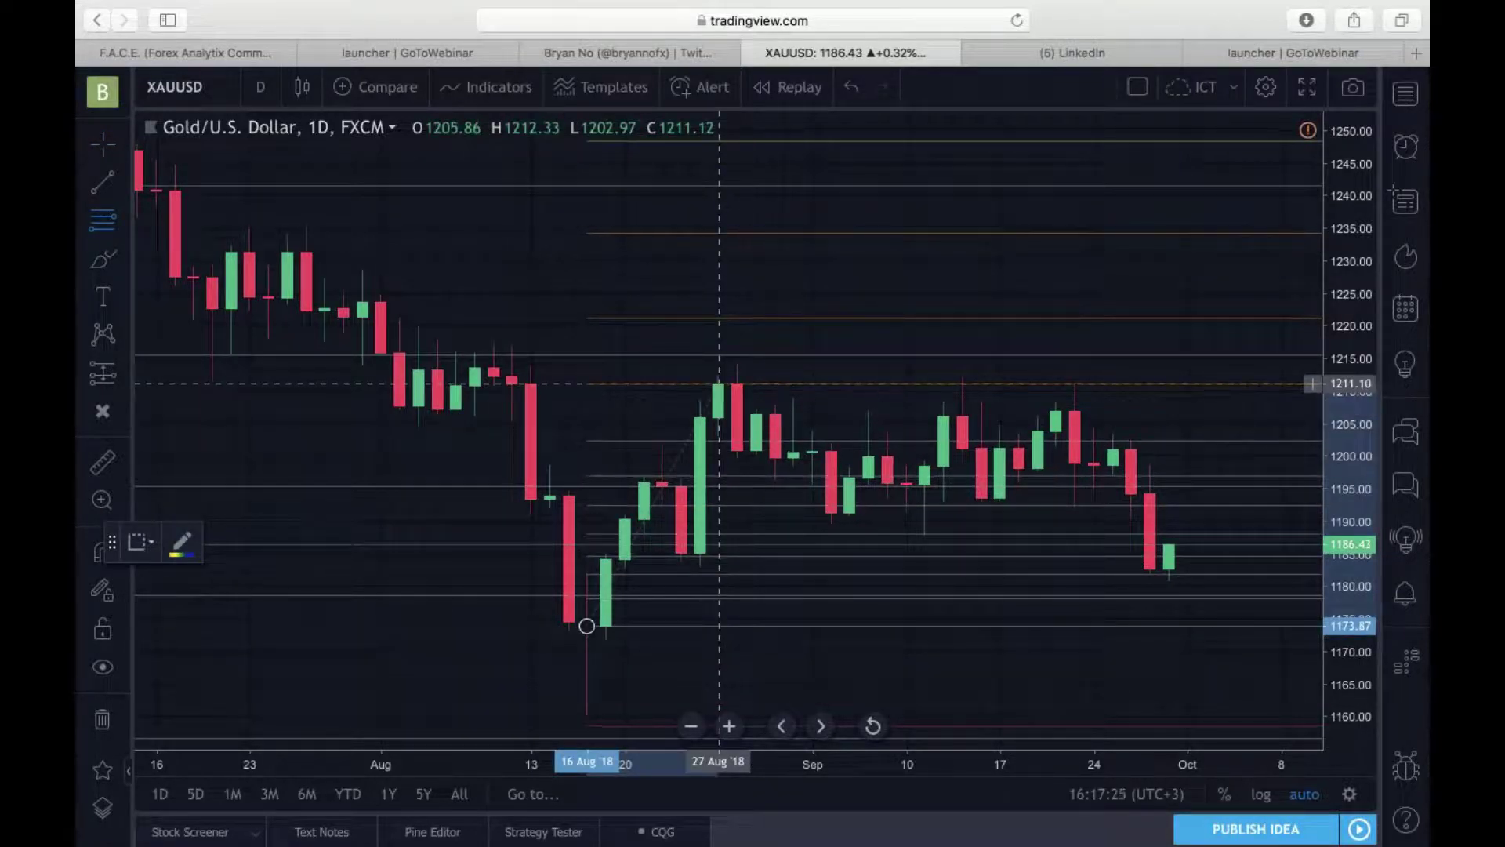
{"action": "left_click", "coordinate": [719, 384]}
{"action": "scroll", "coordinate": [874, 480], "scroll_direction": "up", "scroll_amount": 5}
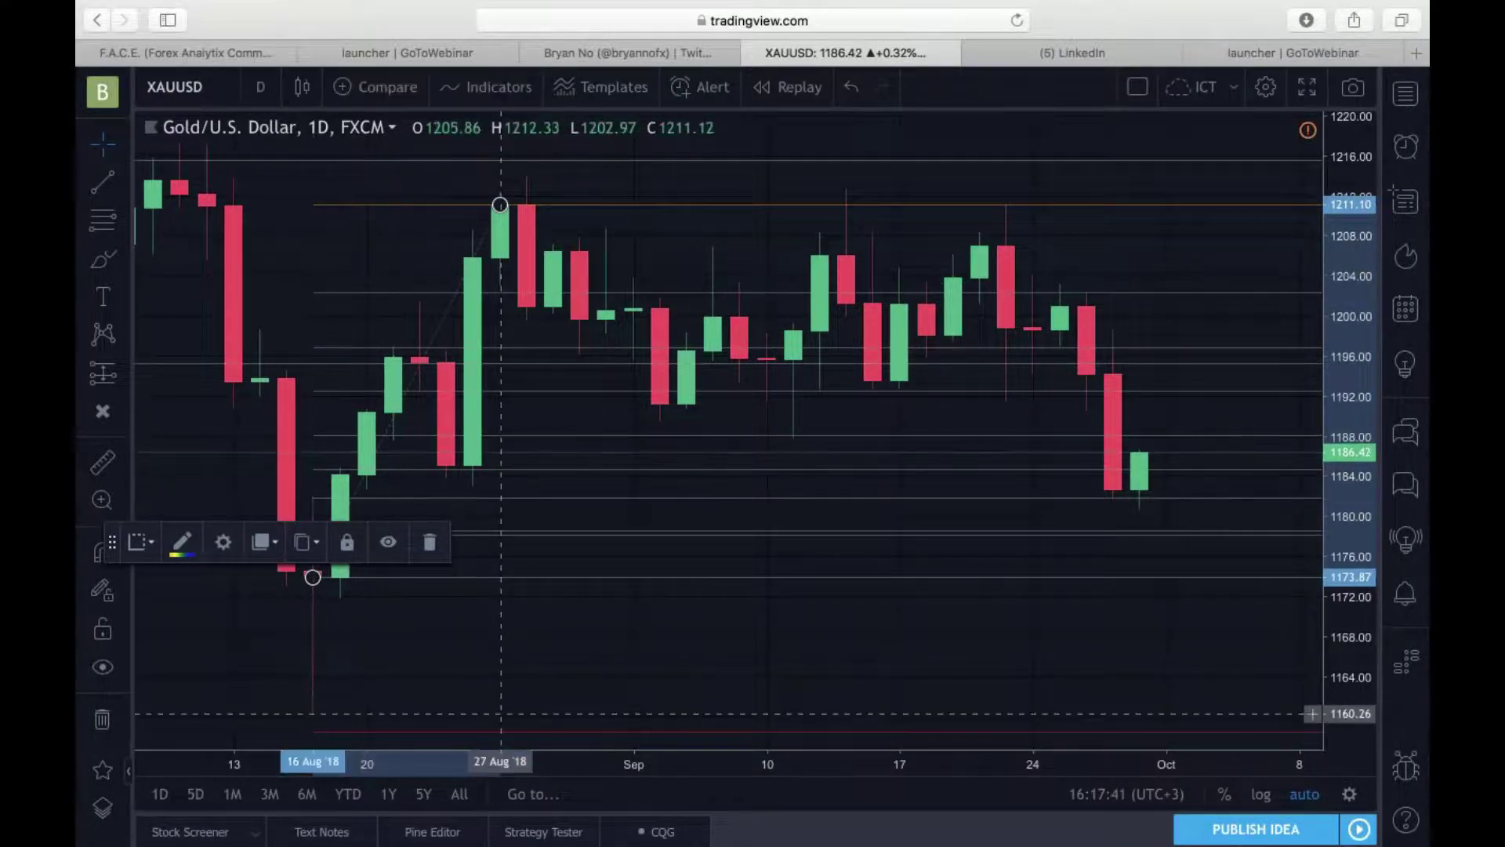
{"action": "left_click", "coordinate": [511, 676]}
{"action": "scroll", "coordinate": [432, 620], "scroll_direction": "up", "scroll_amount": 2}
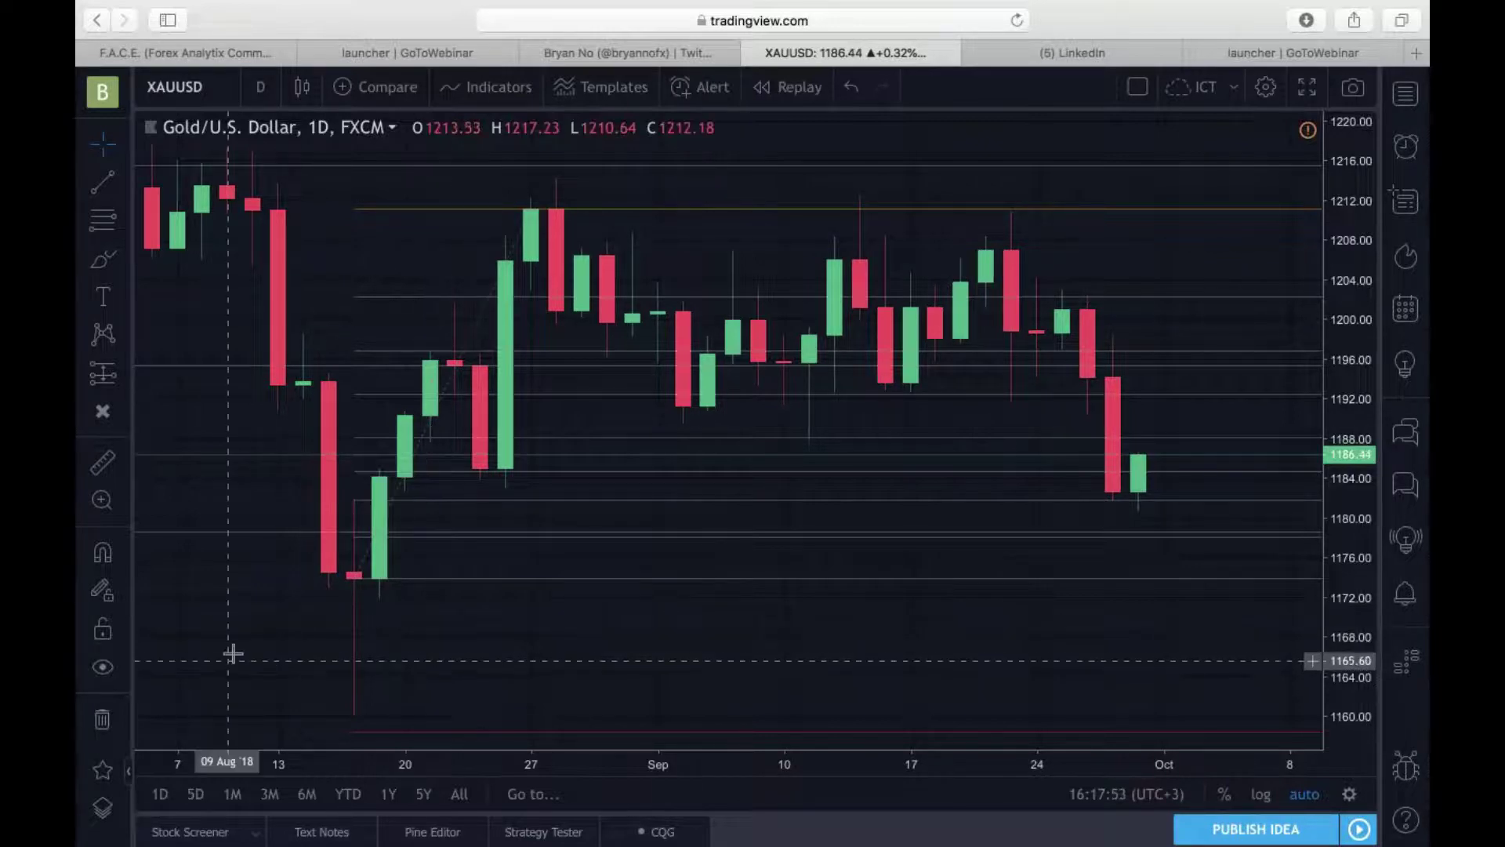
{"action": "scroll", "coordinate": [228, 653], "scroll_direction": "down", "scroll_amount": 3}
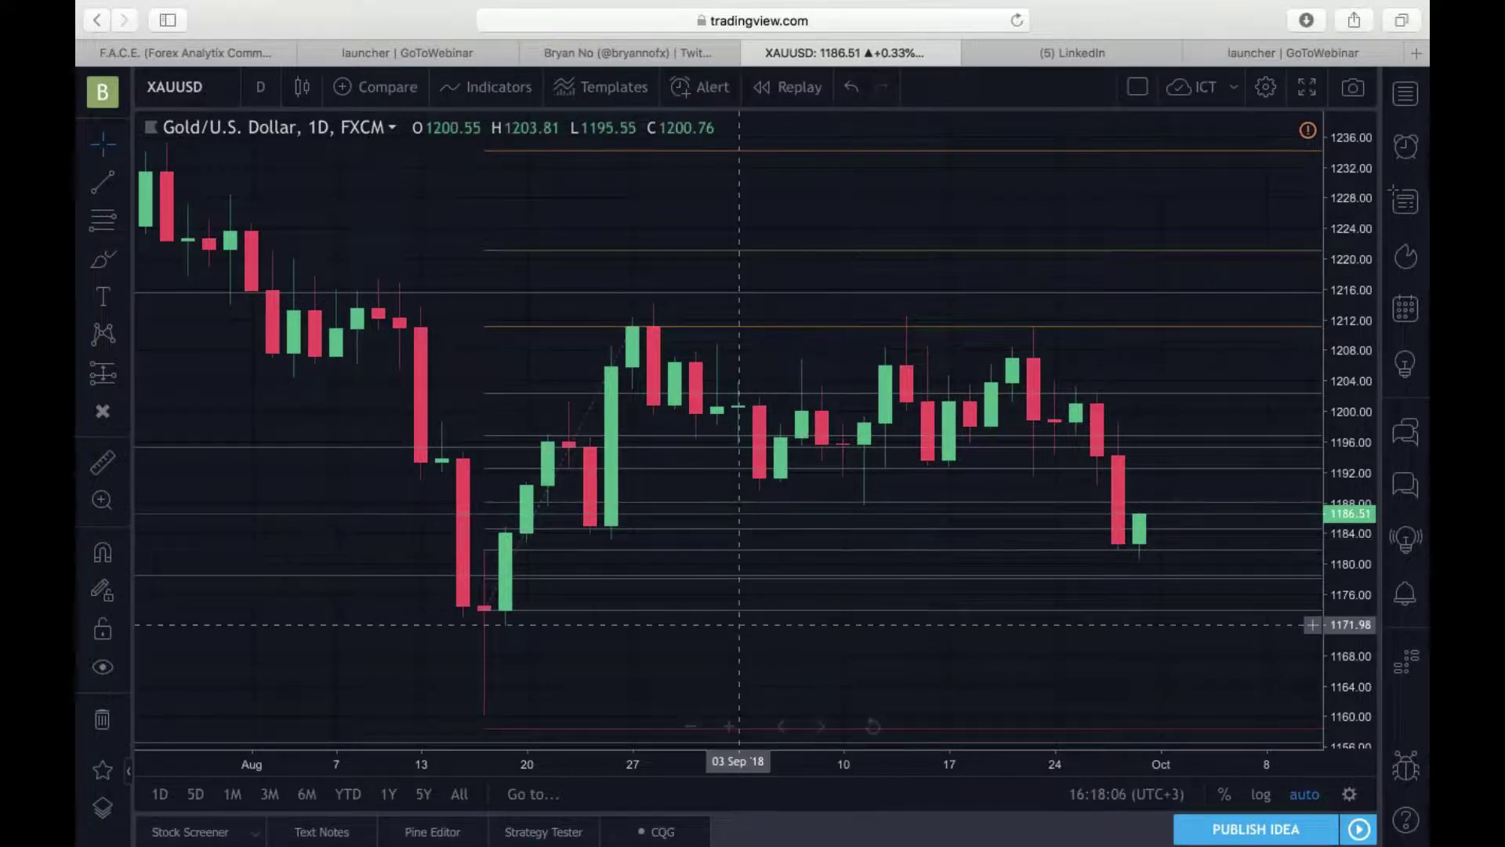
{"action": "scroll", "coordinate": [737, 624], "scroll_direction": "down", "scroll_amount": 4}
{"action": "scroll", "coordinate": [740, 625], "scroll_direction": "down", "scroll_amount": 2}
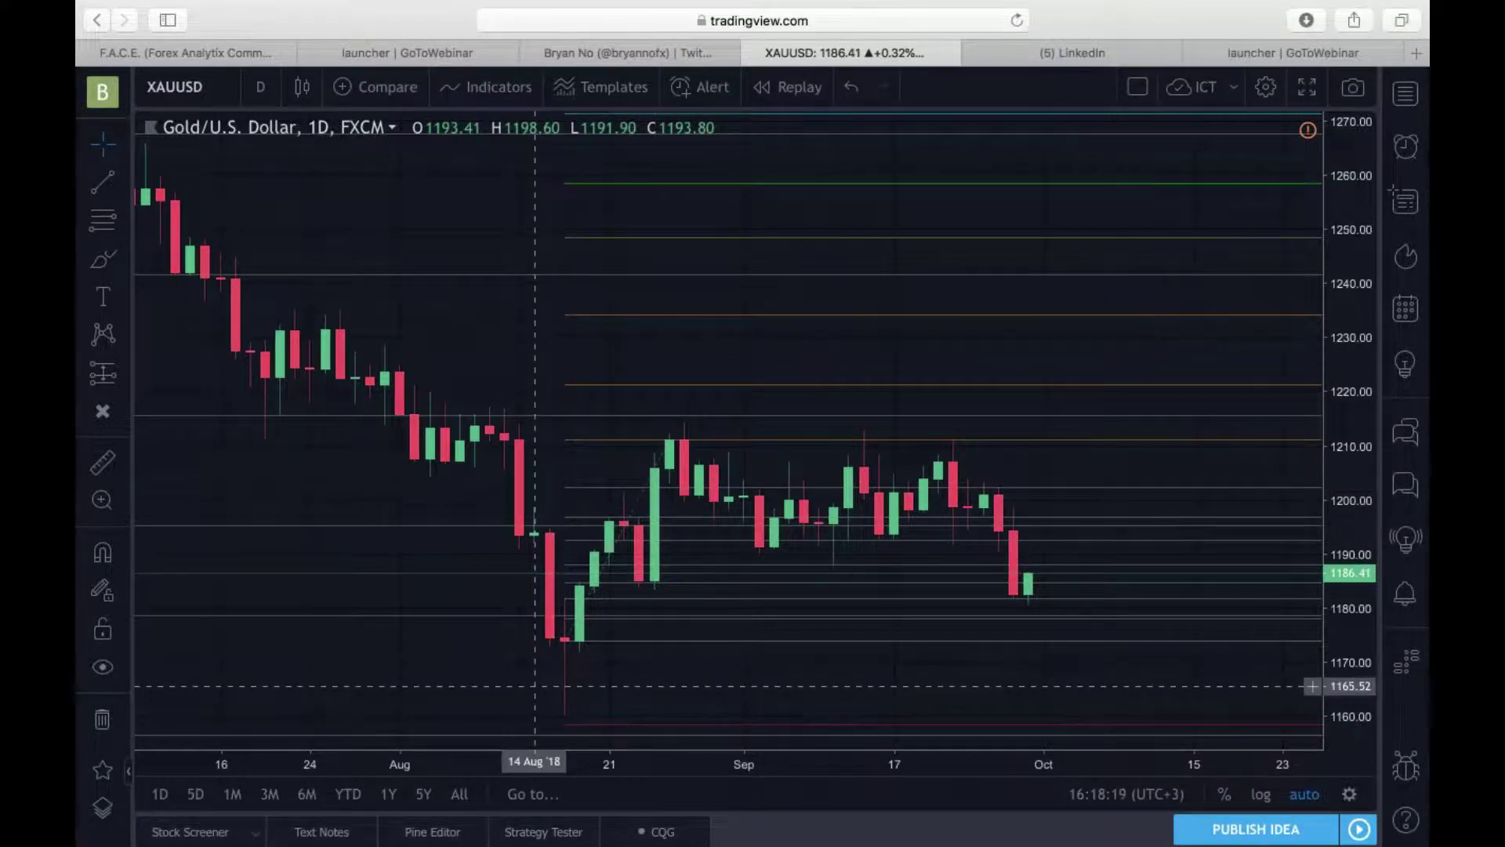
{"action": "left_click", "coordinate": [222, 86]}
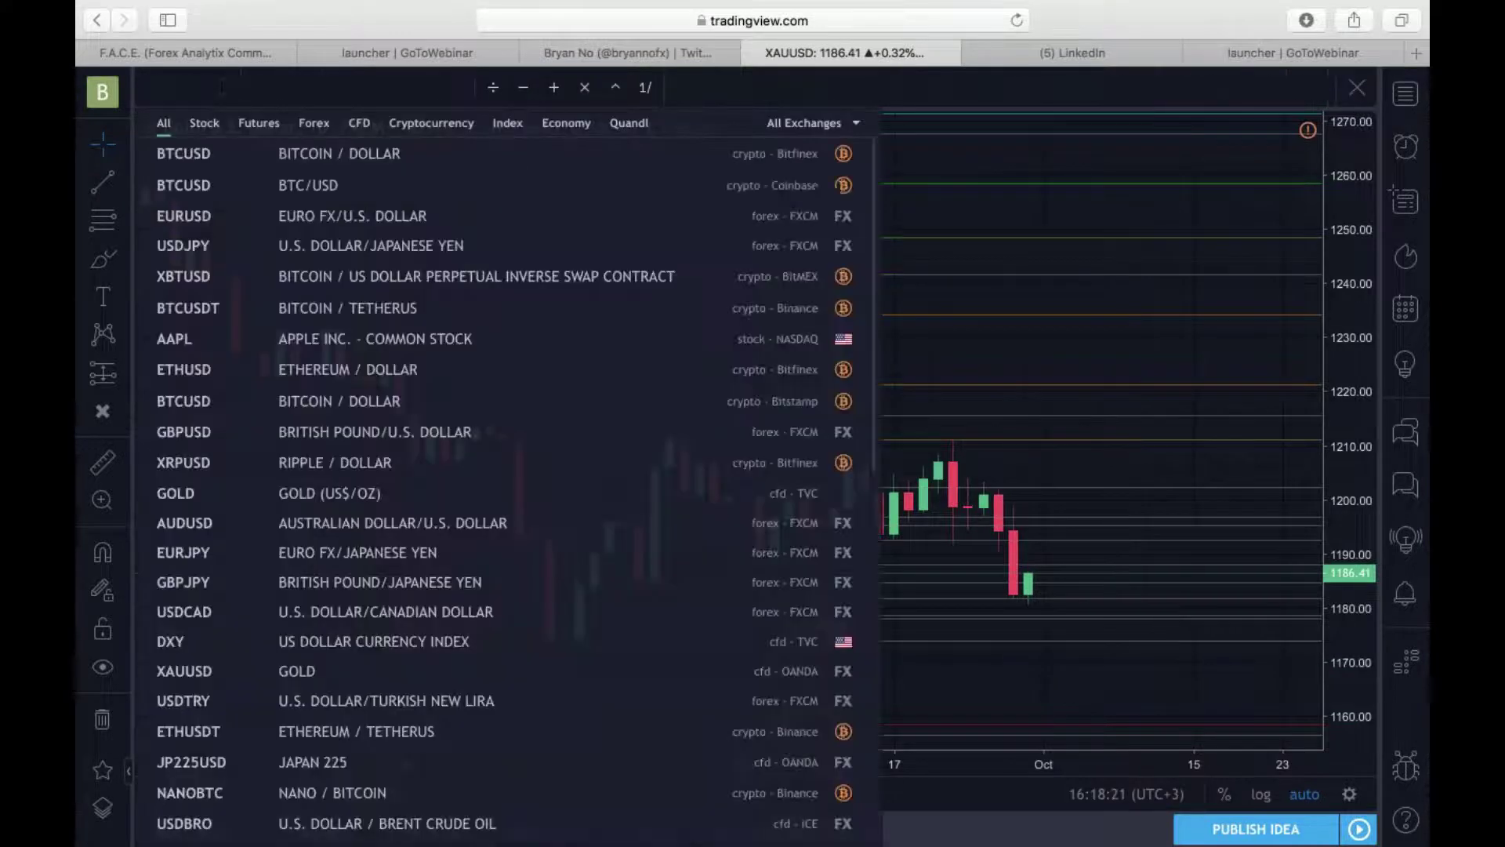
{"action": "type", "text": "U"}
{"action": "key", "text": "BackSpace"}
{"action": "key", "text": "Escape"}
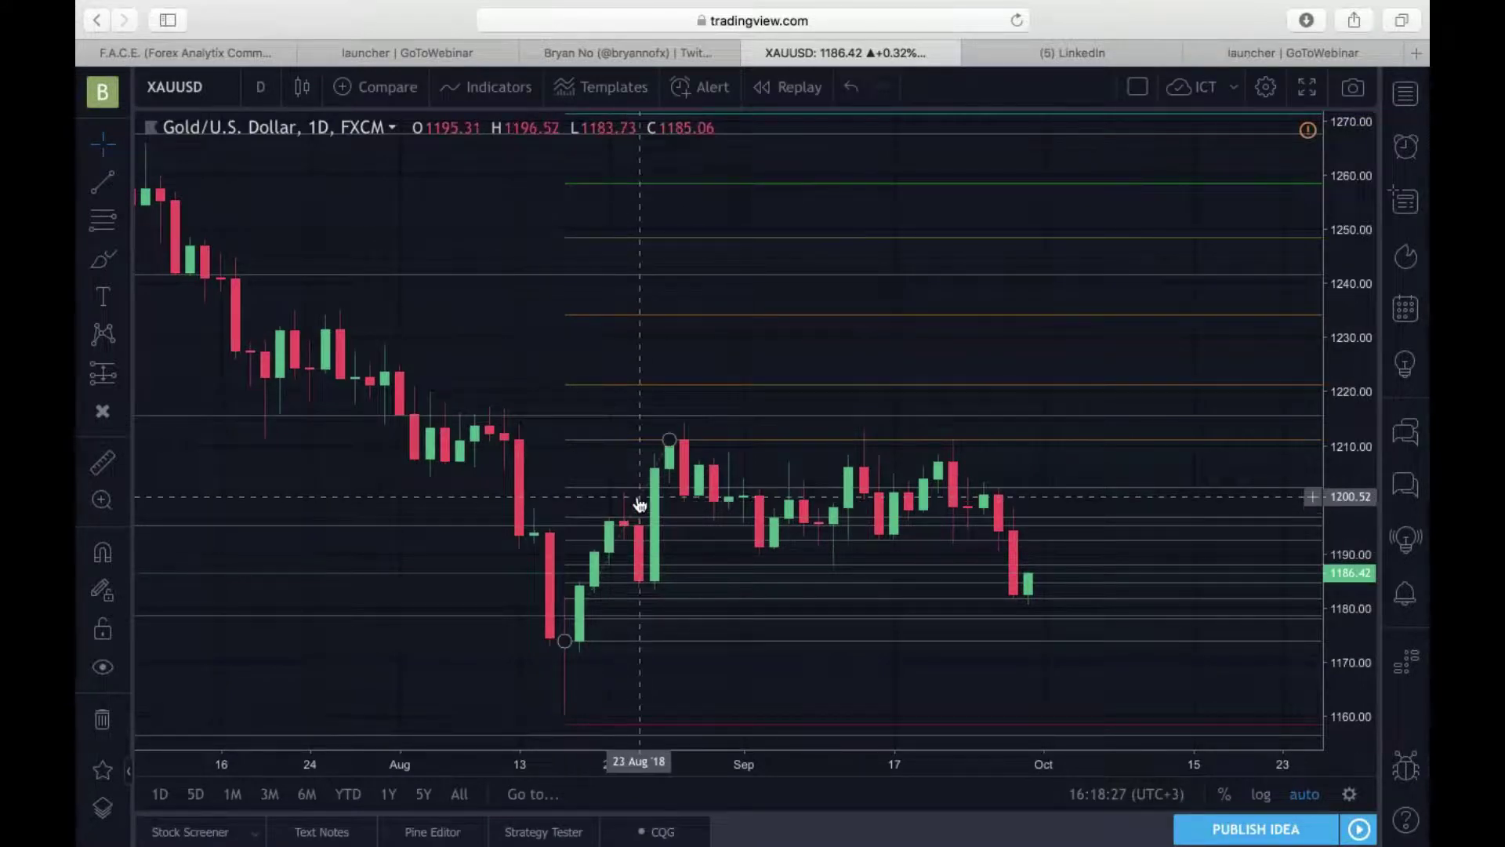
{"action": "right_click", "coordinate": [639, 496]}
{"action": "left_click", "coordinate": [444, 662]}
{"action": "scroll", "coordinate": [437, 665], "scroll_direction": "down", "scroll_amount": 2}
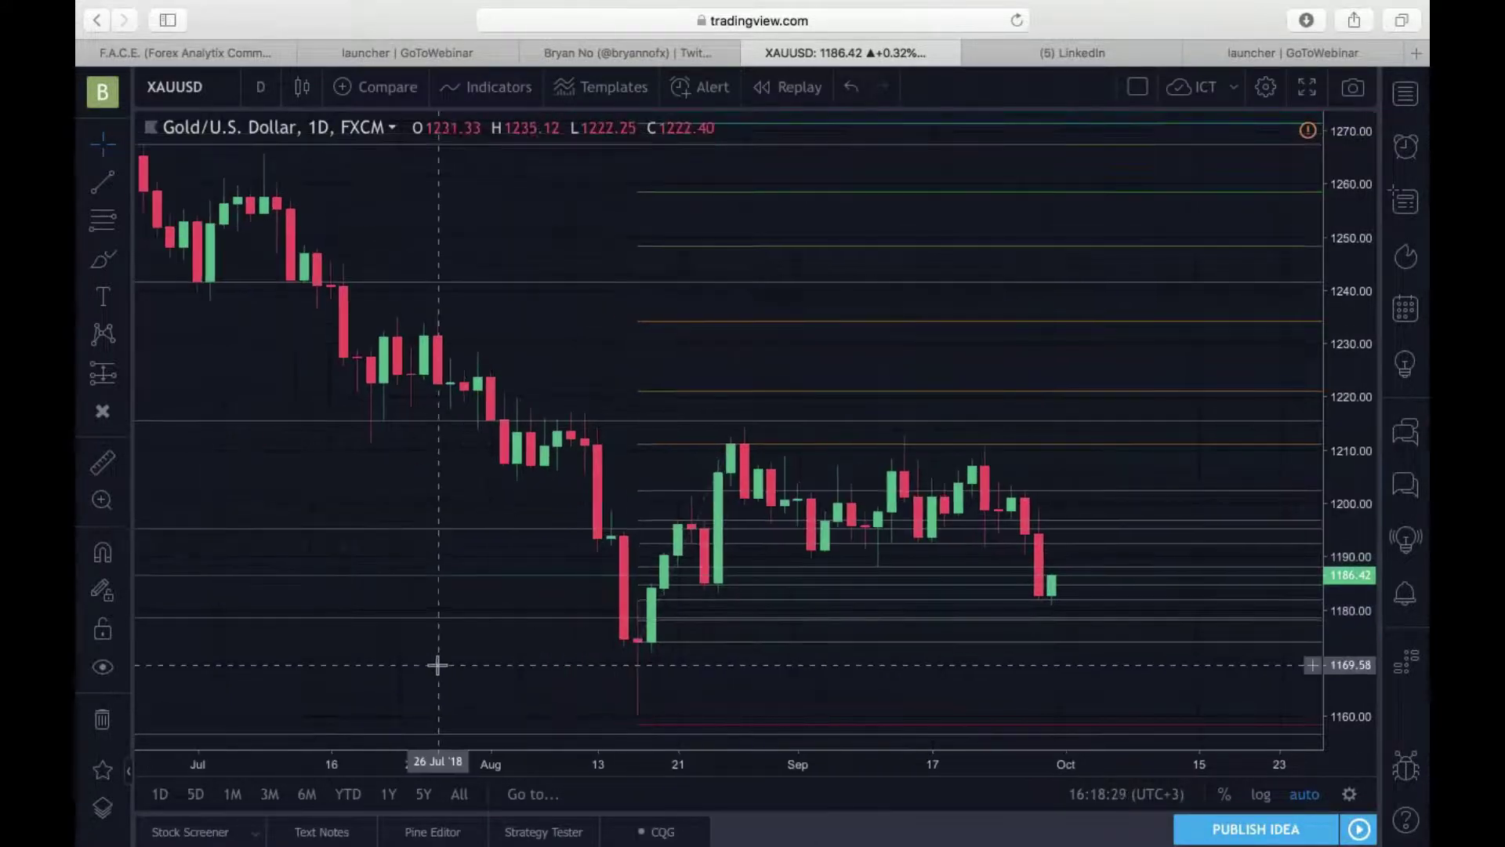
{"action": "scroll", "coordinate": [437, 665], "scroll_direction": "down", "scroll_amount": 1}
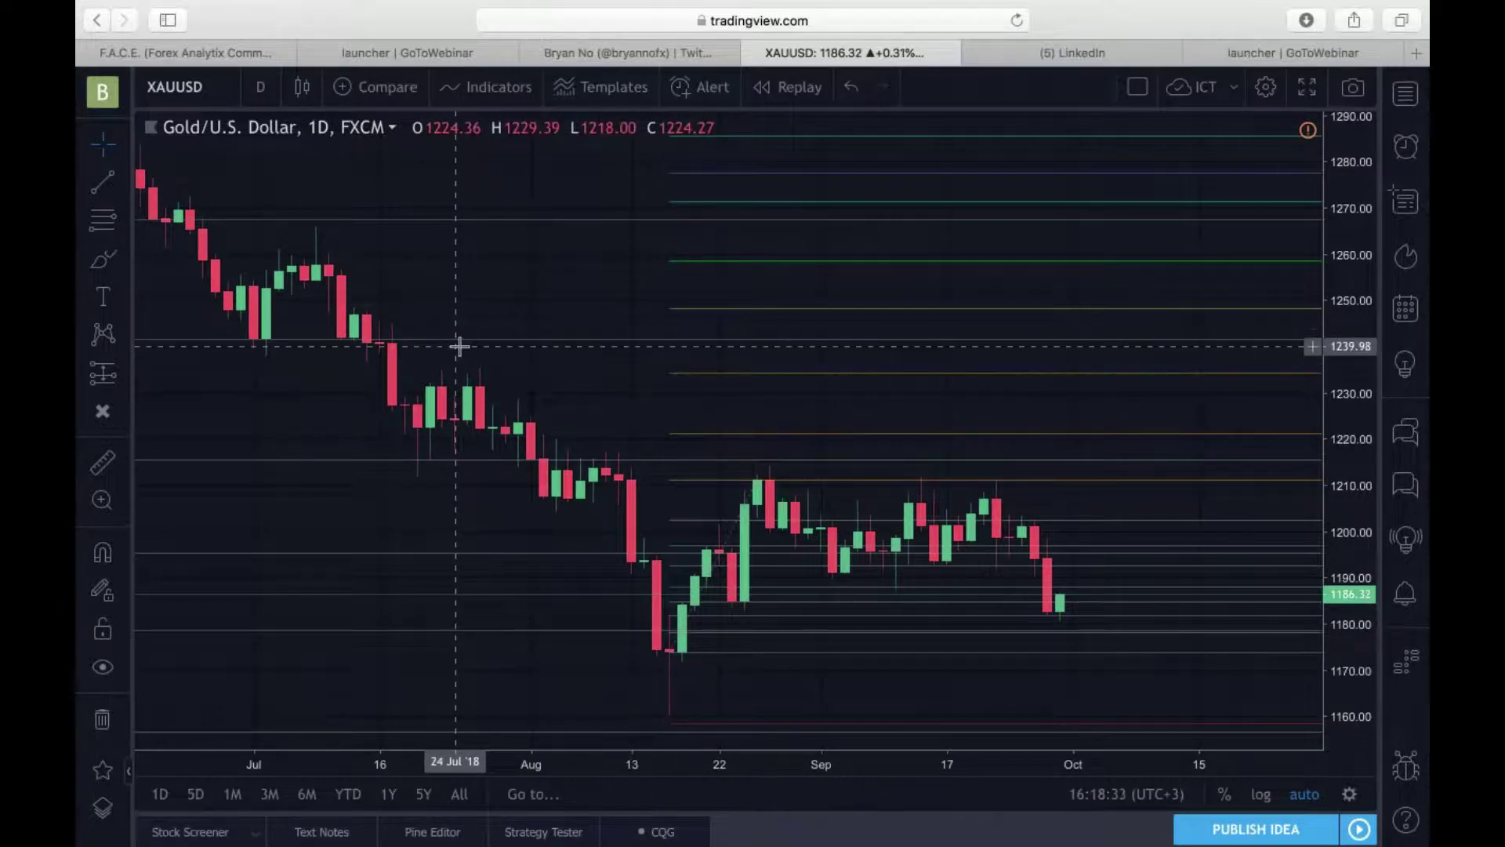
Step: Draw a green arrow at about 1238 from the early-July low to 28 September
{"action": "left_click", "coordinate": [123, 191]}
{"action": "left_click", "coordinate": [219, 437]}
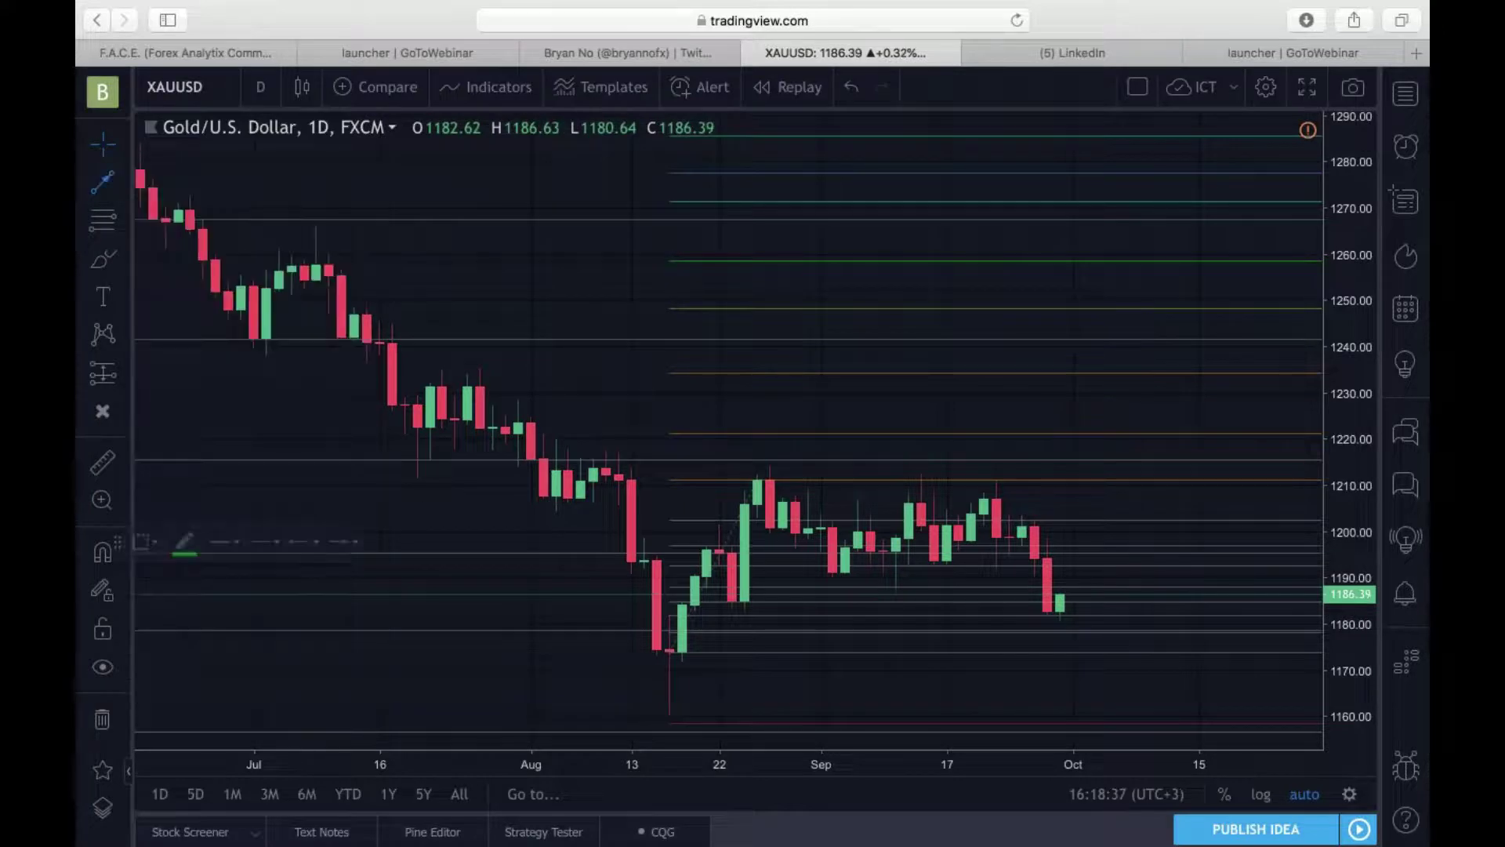
{"action": "left_click", "coordinate": [279, 347]}
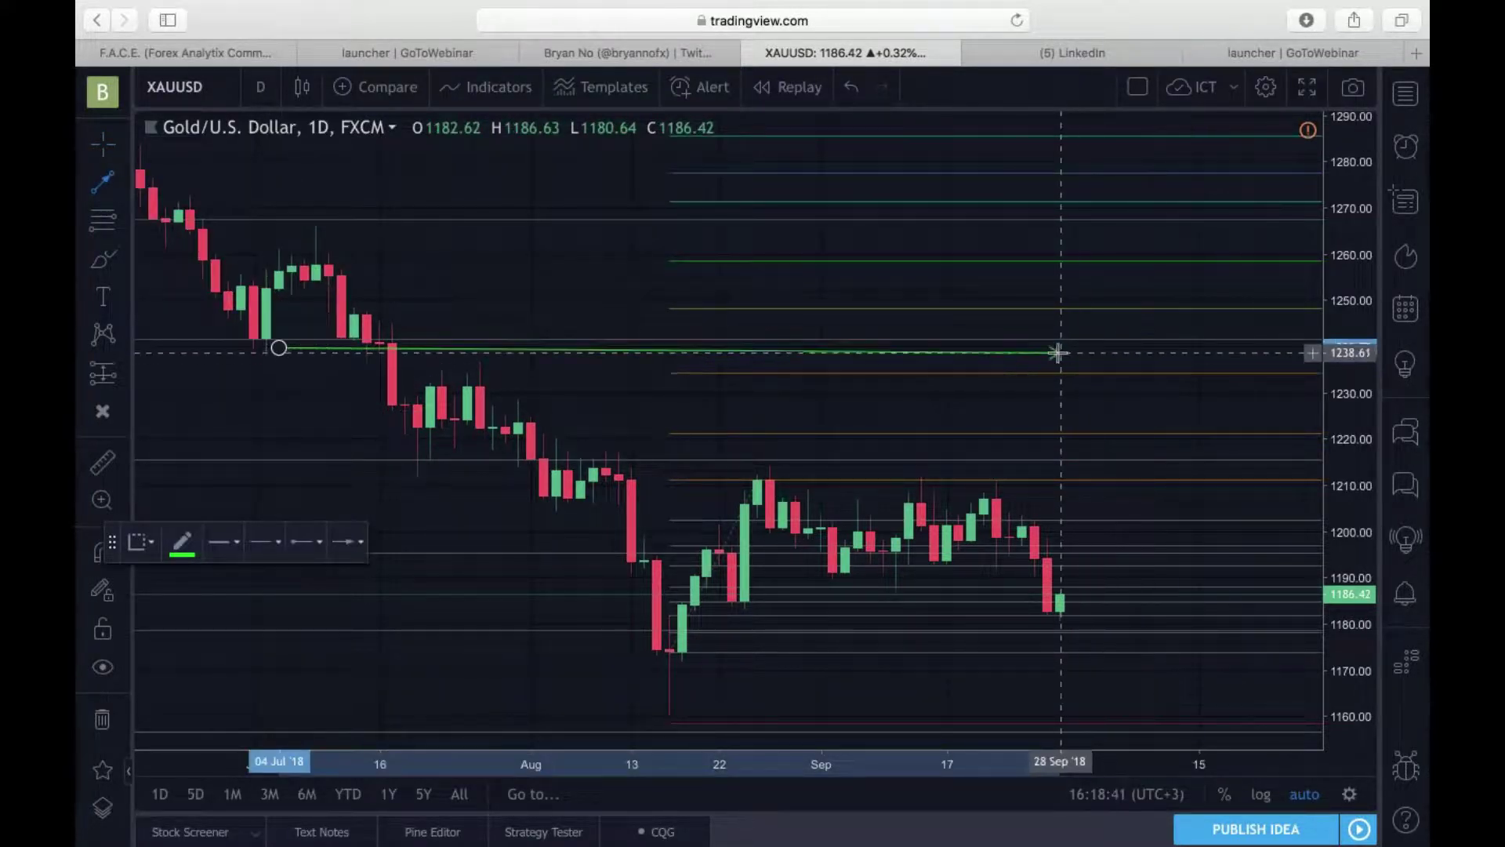
{"action": "left_click", "coordinate": [1061, 352]}
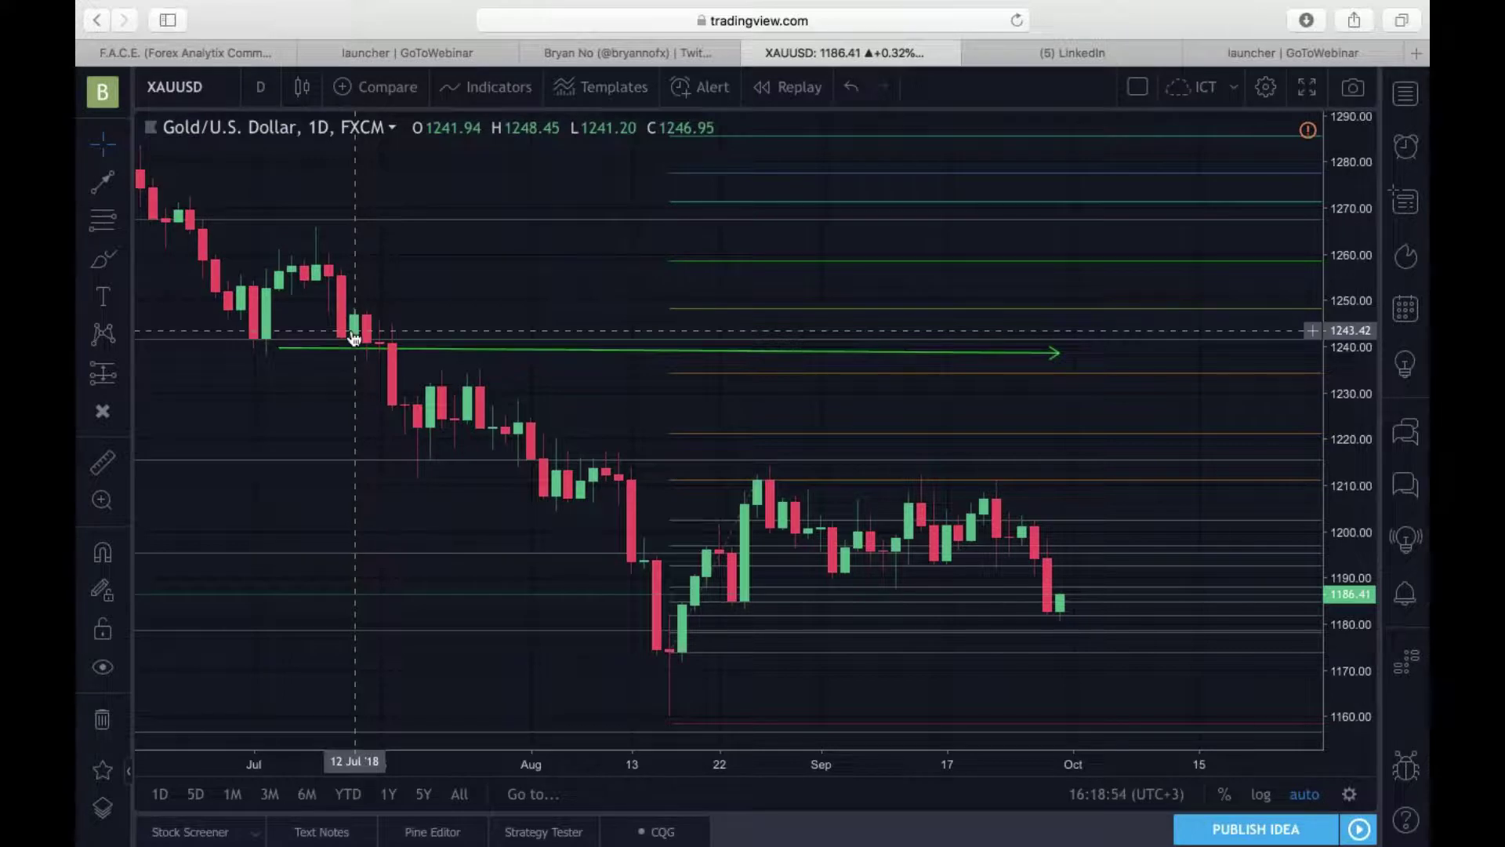
Step: Cancel an accidental symbol change and bring up the chart timeframe list
{"action": "left_click", "coordinate": [188, 86]}
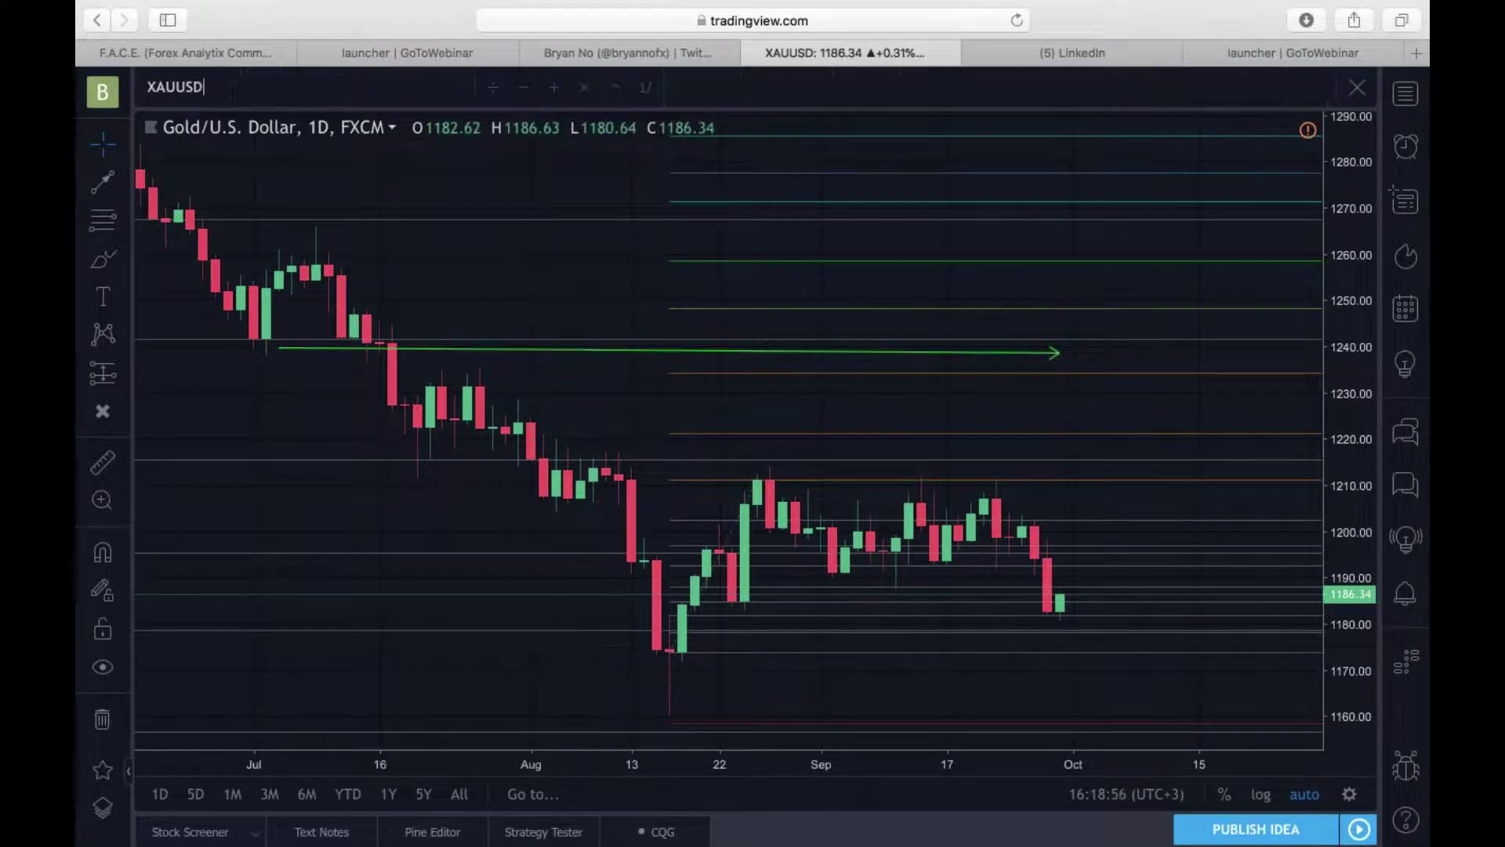
{"action": "key", "text": "Escape"}
{"action": "left_click", "coordinate": [261, 86]}
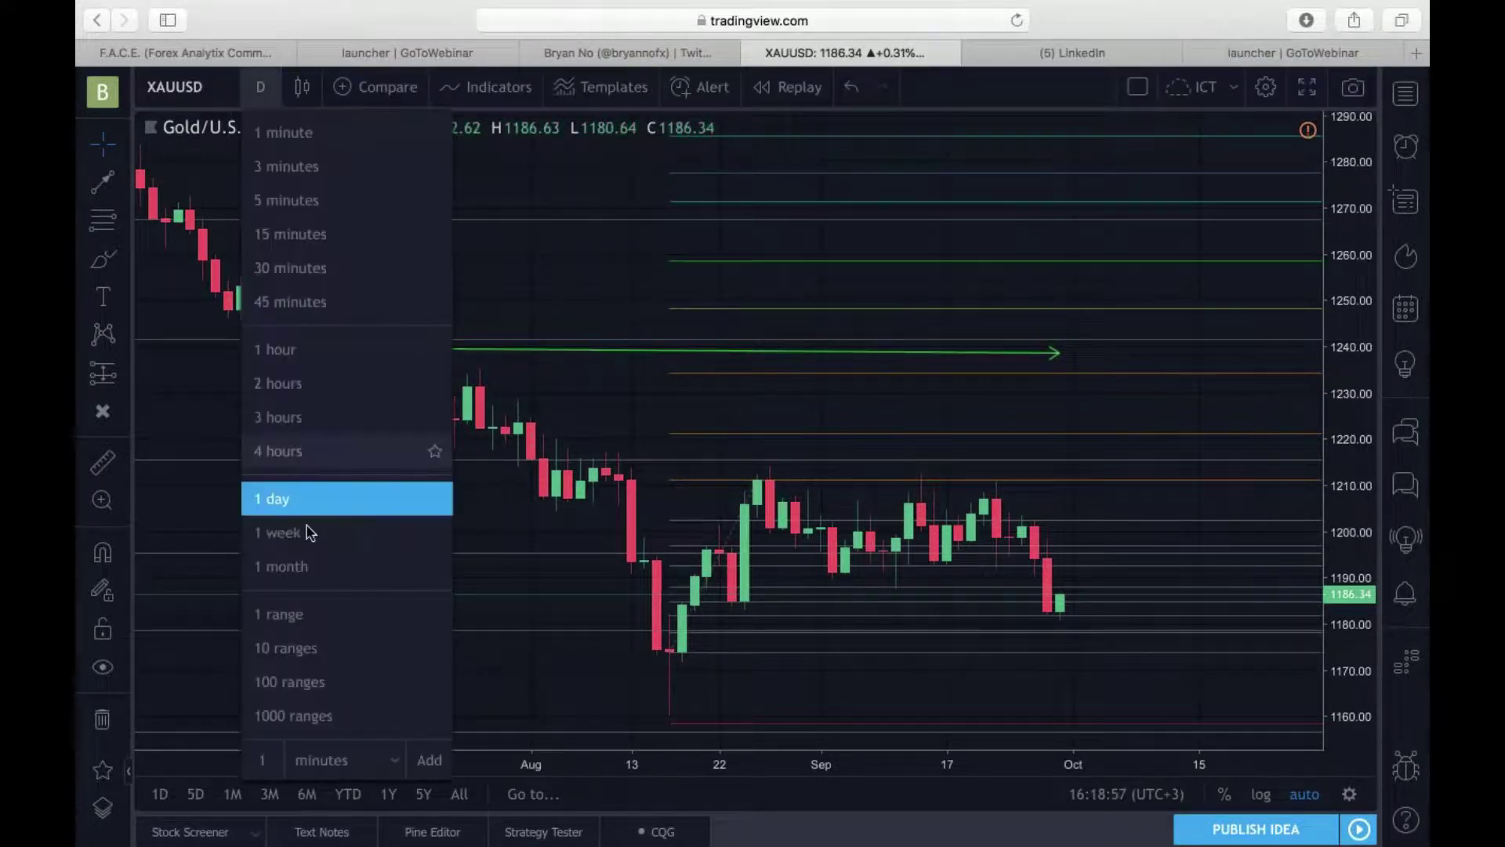
Step: Choose 1 month and zoom out to show 2010 through 2018
{"action": "left_click", "coordinate": [308, 572]}
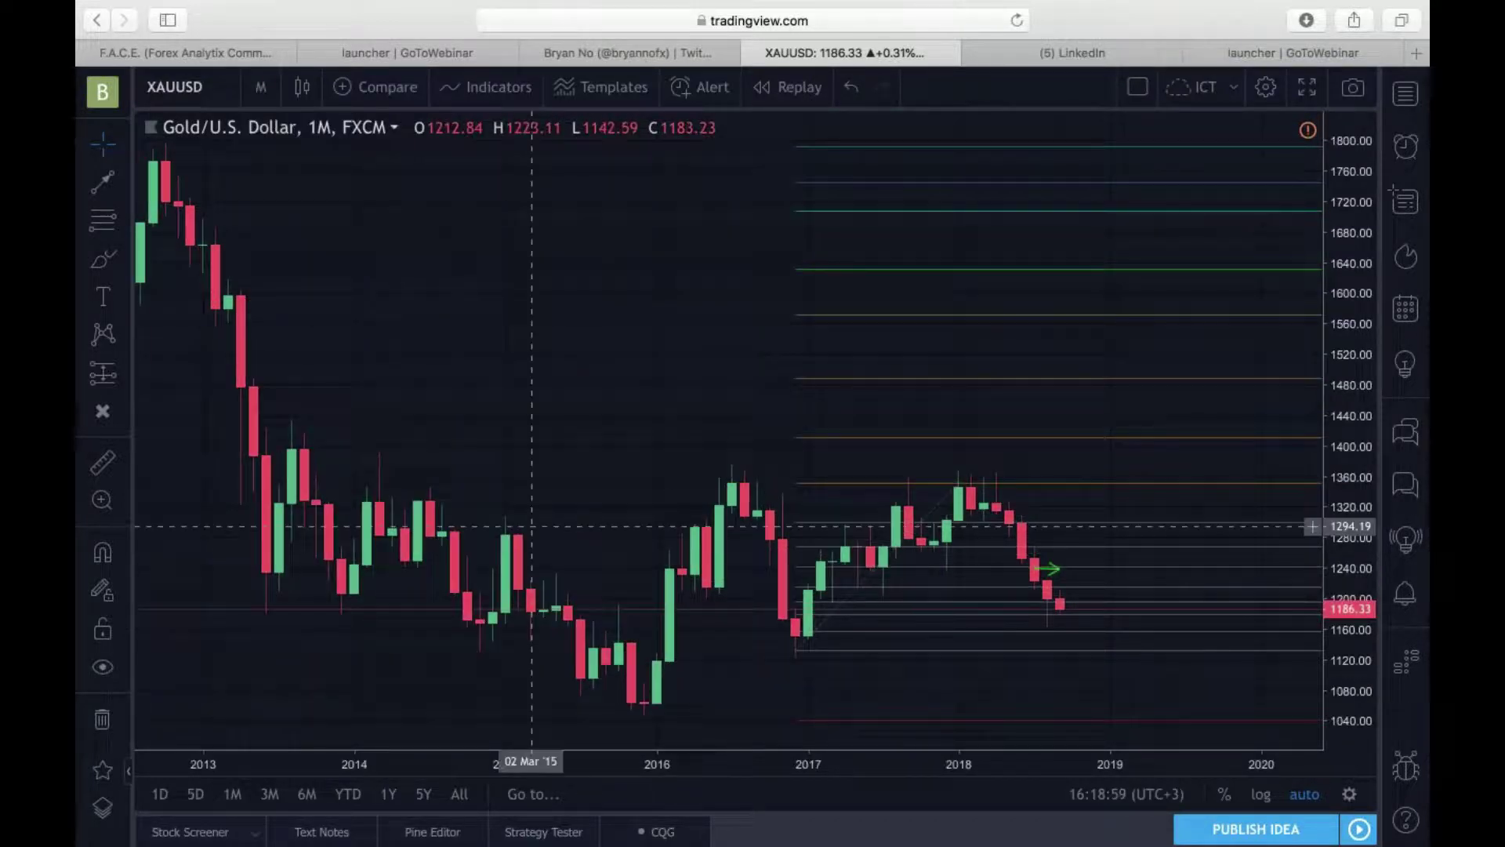
{"action": "scroll", "coordinate": [537, 526], "scroll_direction": "down", "scroll_amount": 5}
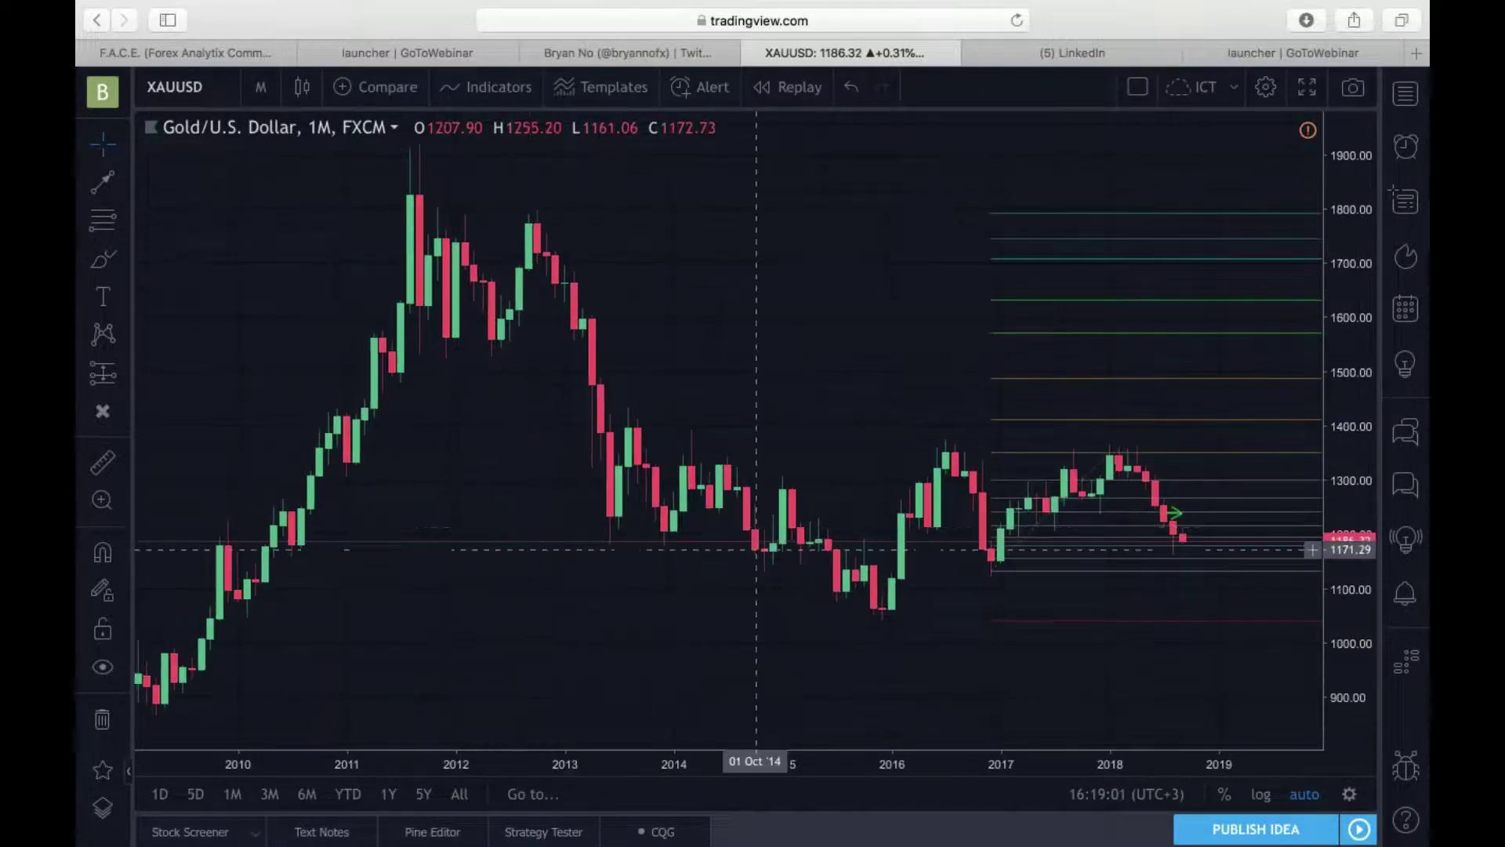
{"action": "scroll", "coordinate": [828, 562], "scroll_direction": "up", "scroll_amount": 1}
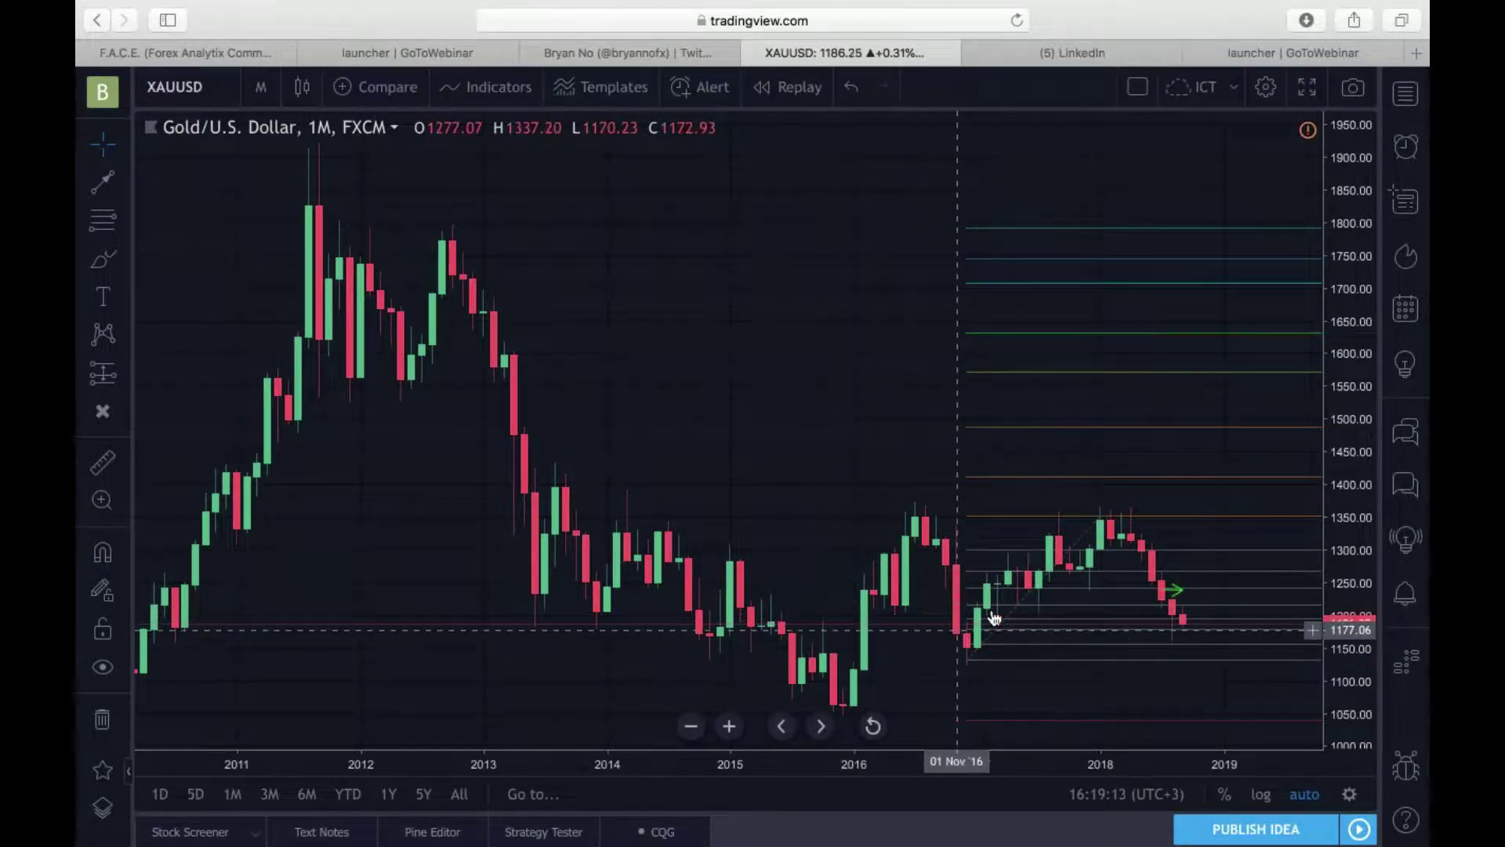
Step: Move the Fibonacci anchors to the late-2015 low and the July 2016 high
{"action": "left_click", "coordinate": [969, 636]}
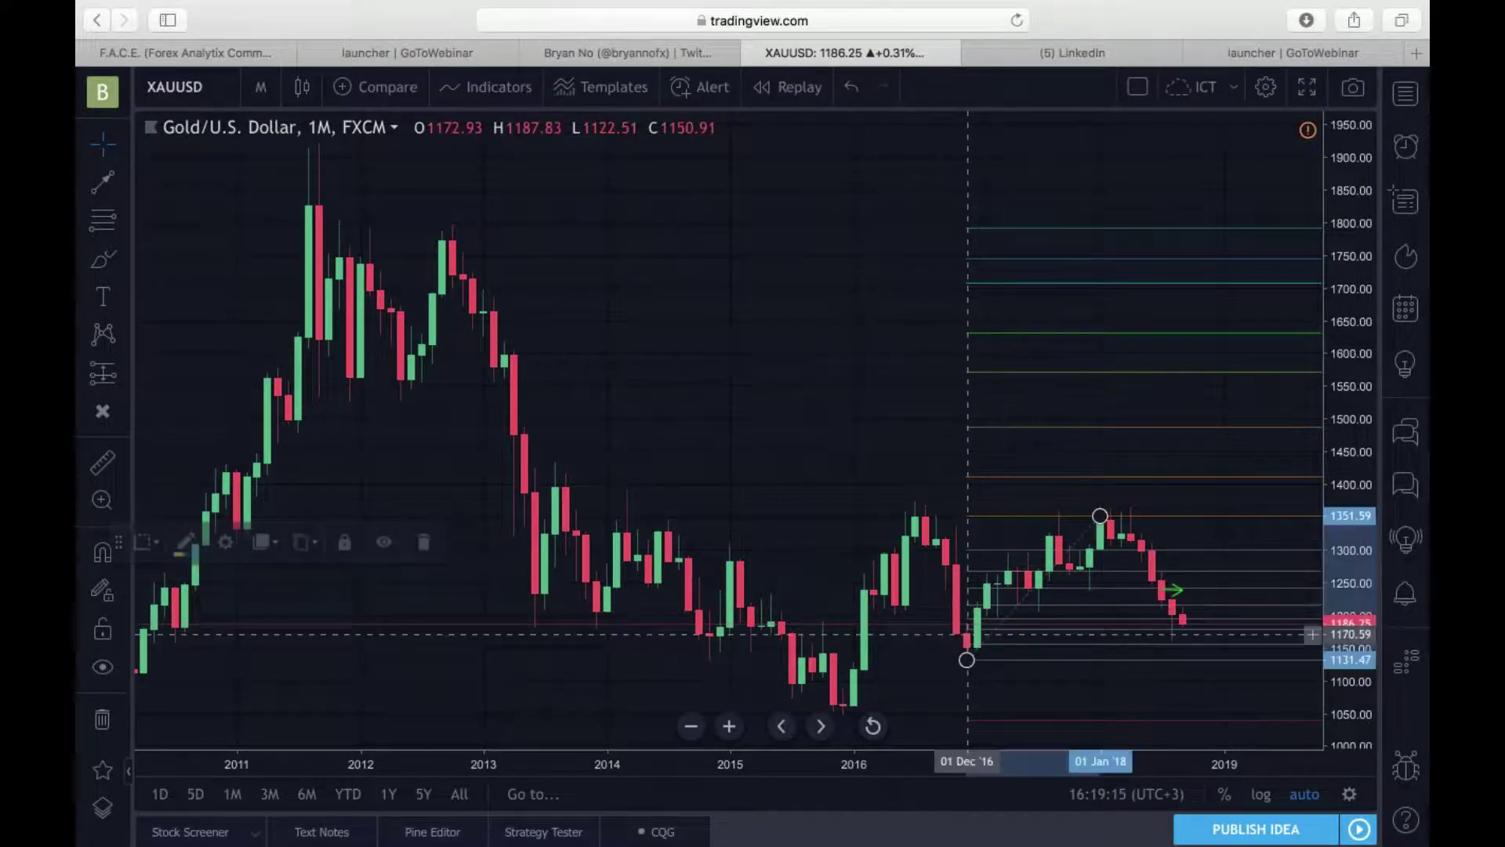
{"action": "left_click_drag", "start_coordinate": [967, 660], "coordinate": [834, 708]}
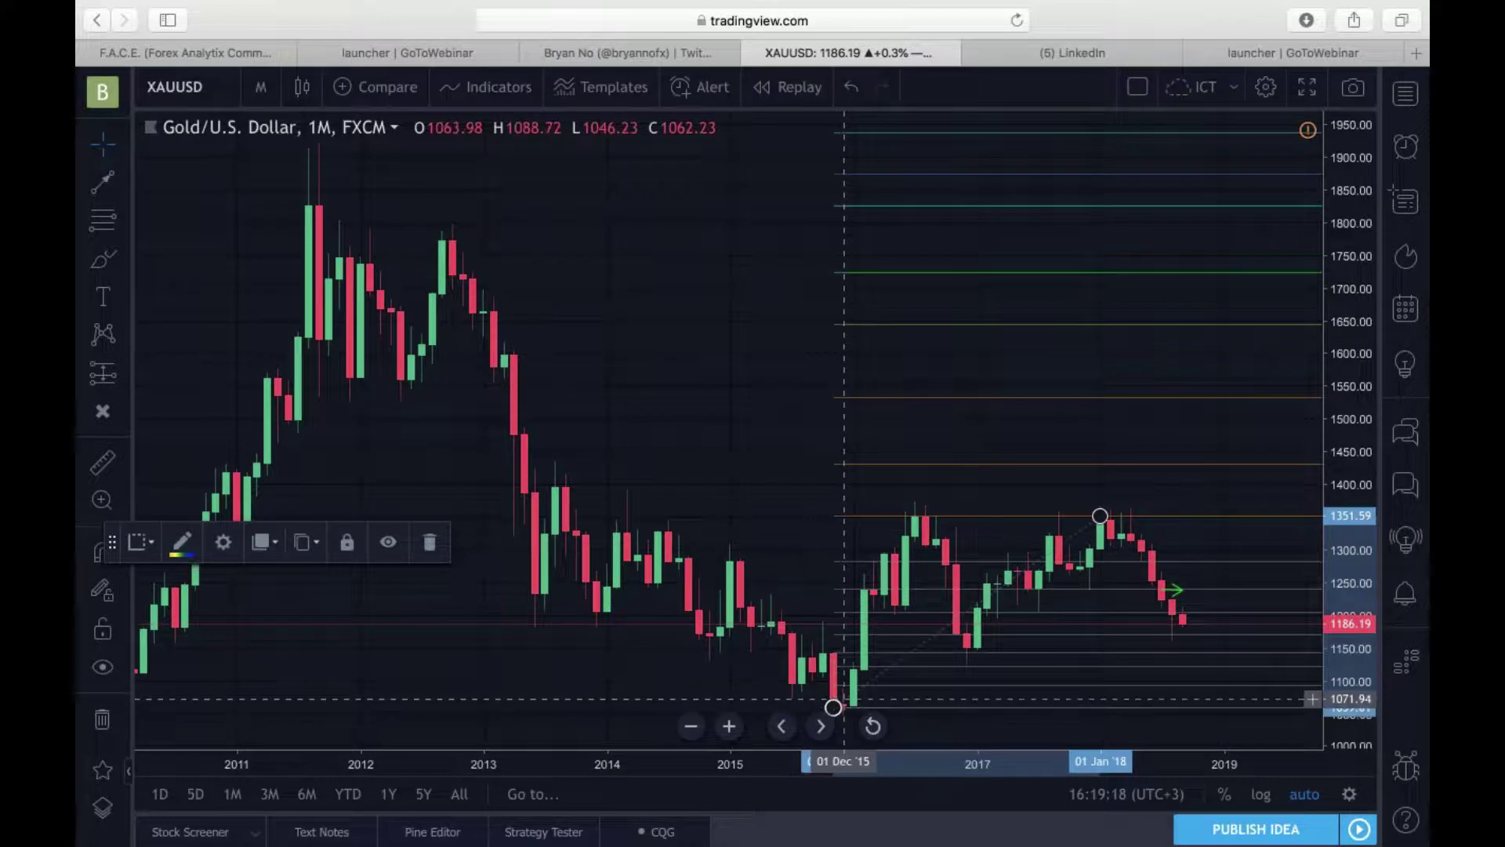
{"action": "left_click_drag", "start_coordinate": [1099, 516], "coordinate": [914, 515]}
Step: Draw a trend line at 1529.60 from January 2012 to June 2018
{"action": "key", "text": "alt+t"}
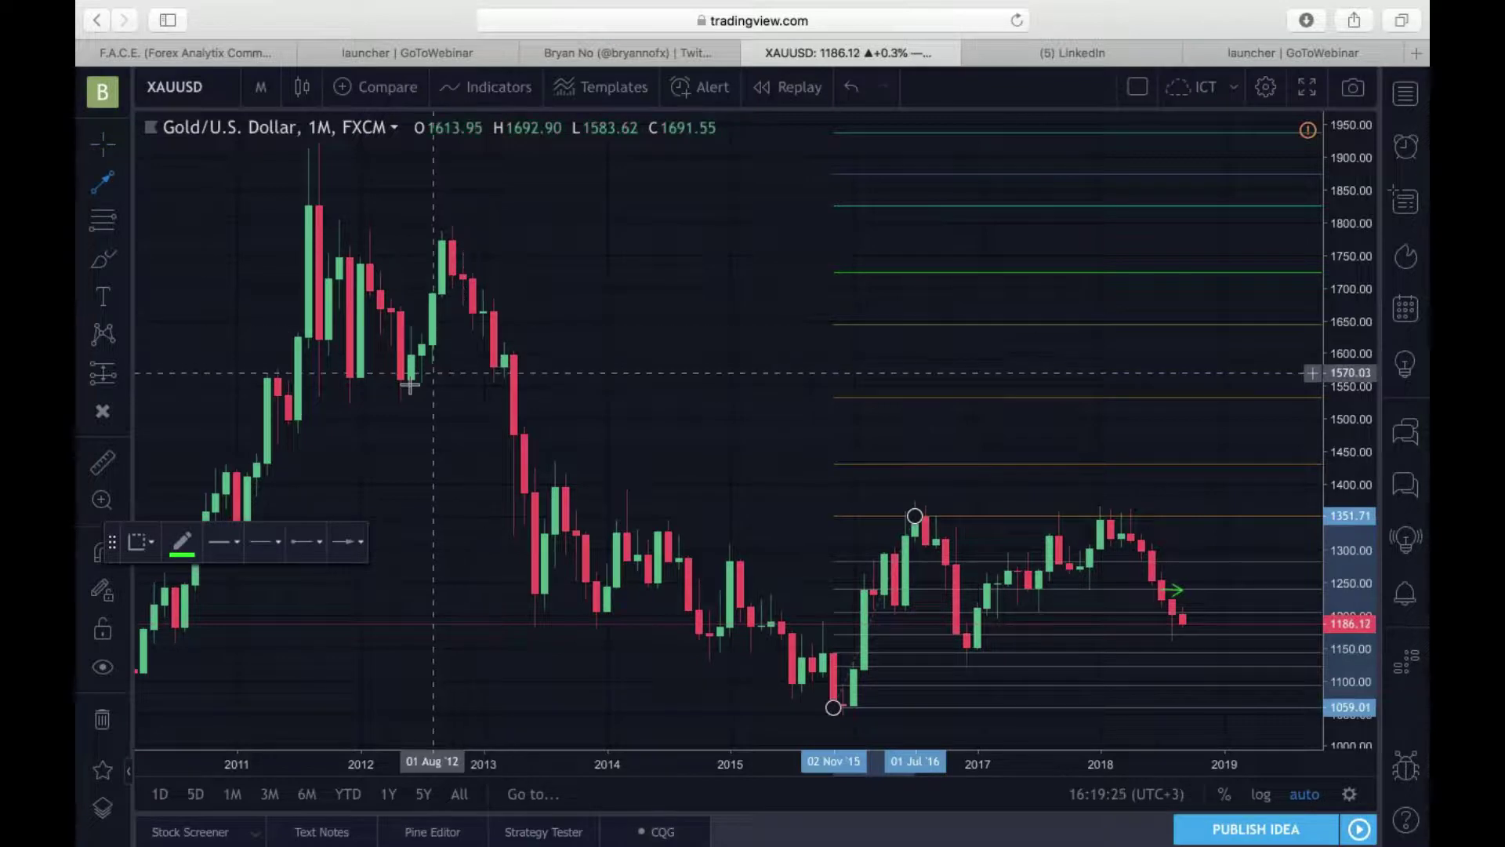
{"action": "left_click", "coordinate": [360, 400]}
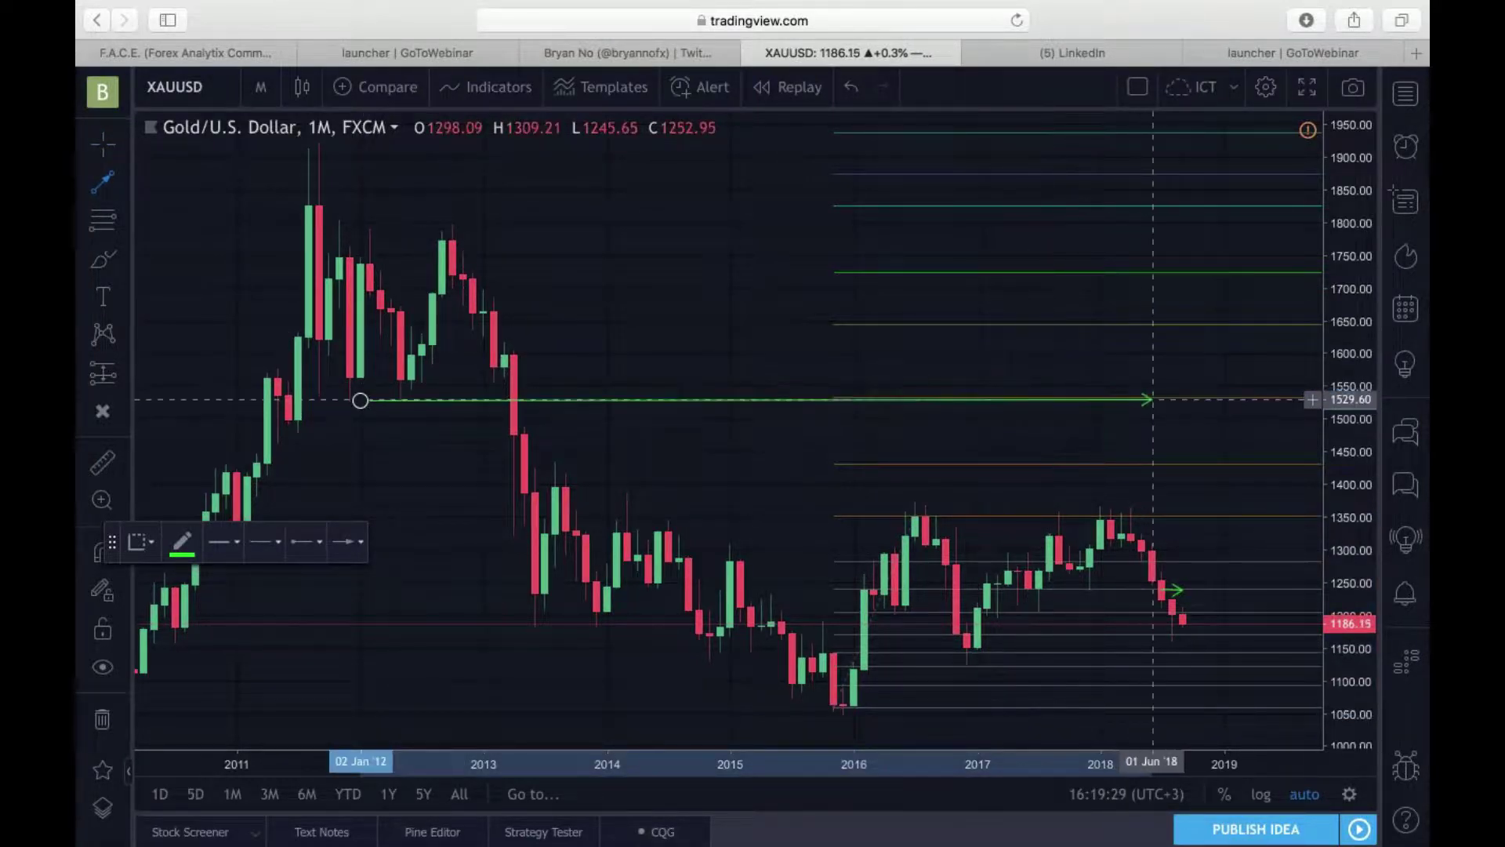
{"action": "left_click", "coordinate": [1151, 399]}
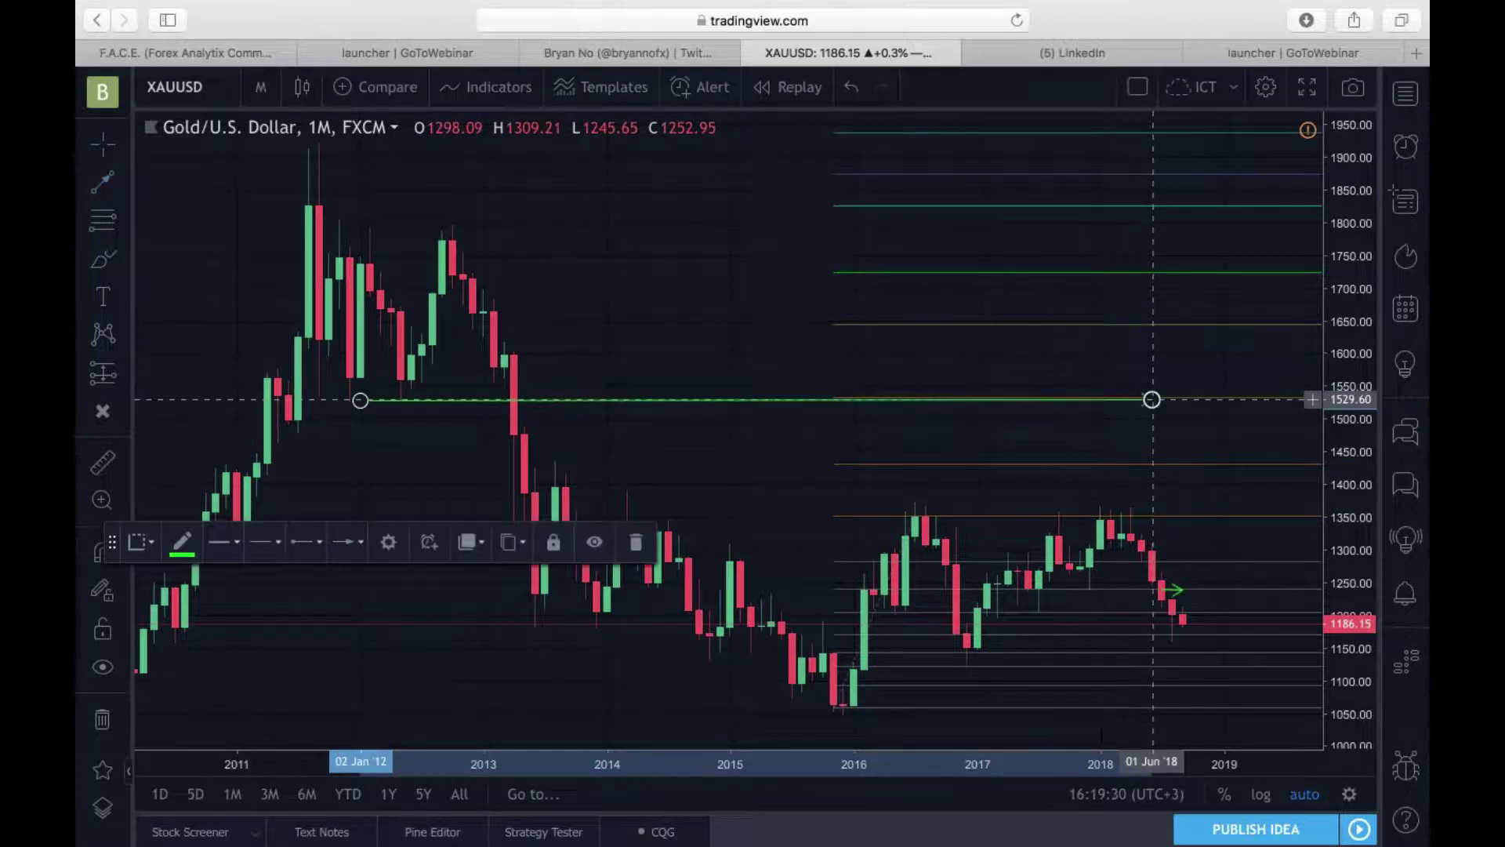
{"action": "left_click", "coordinate": [181, 366]}
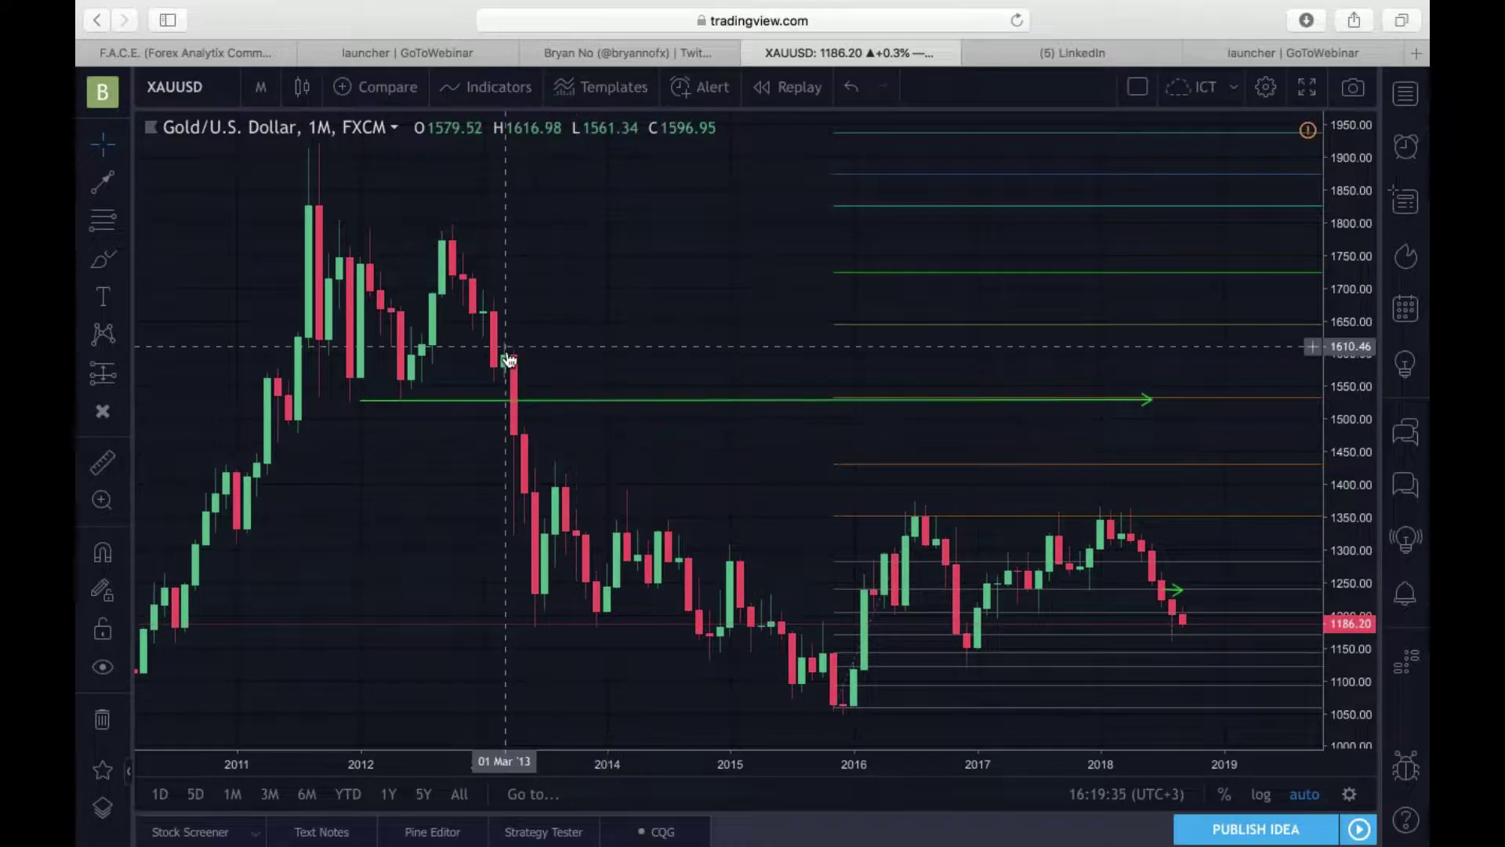
Step: Shift the Fibonacci retracement right and up, resetting its top anchor over the 2017–2018 range
{"action": "scroll", "coordinate": [504, 359], "scroll_direction": "right", "scroll_amount": 3}
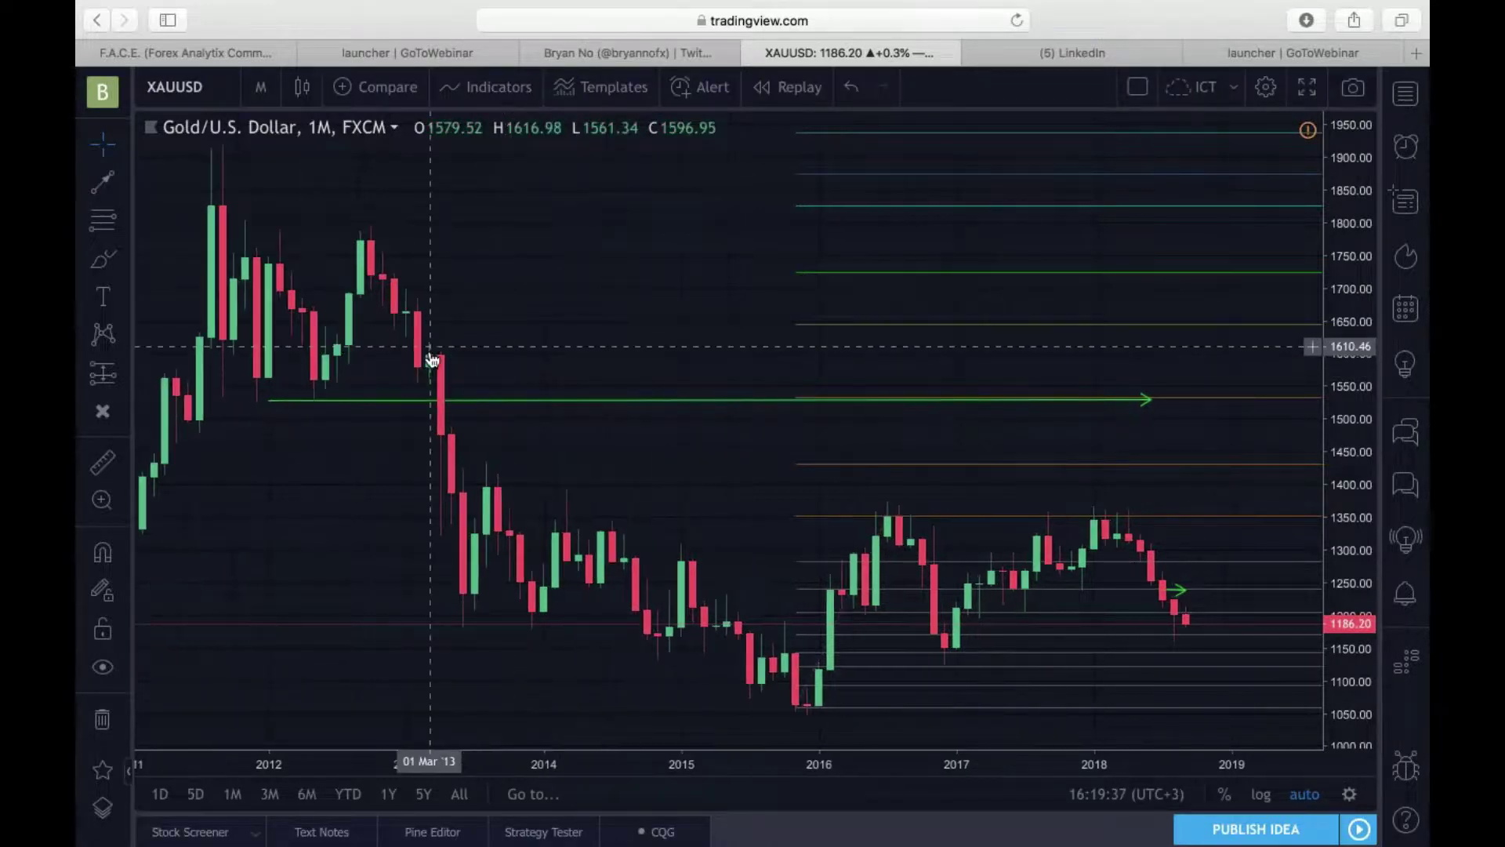
{"action": "mouse_move", "coordinate": [857, 624]}
{"action": "left_mouse_down"}
{"action": "mouse_move", "coordinate": [1071, 530]}
{"action": "mouse_move", "coordinate": [1072, 514]}
{"action": "mouse_move", "coordinate": [1048, 529]}
{"action": "left_mouse_up"}
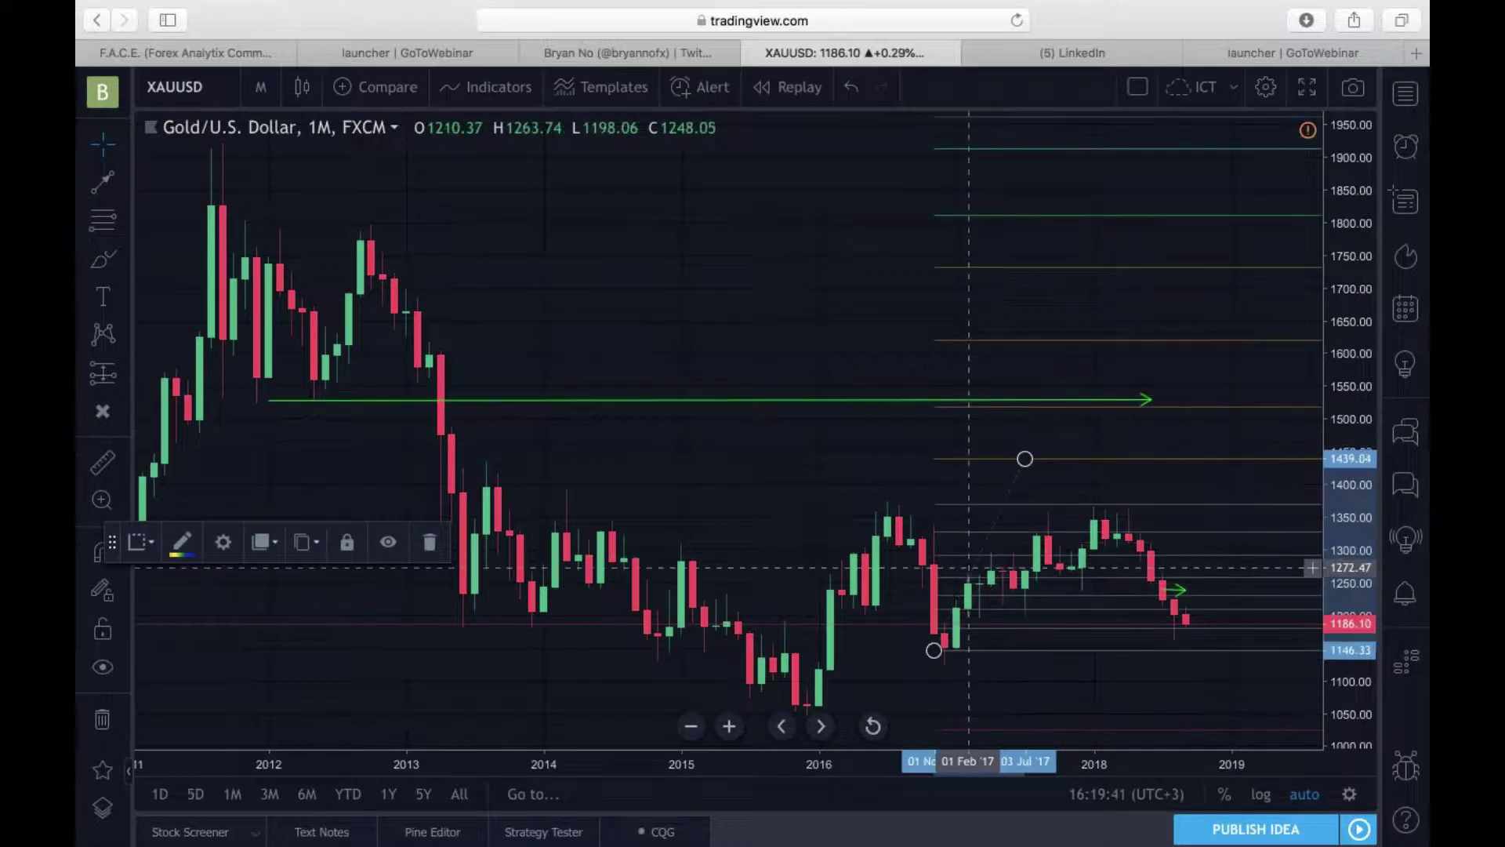
{"action": "left_click_drag", "start_coordinate": [1024, 459], "coordinate": [1095, 516]}
{"action": "left_click", "coordinate": [740, 483]}
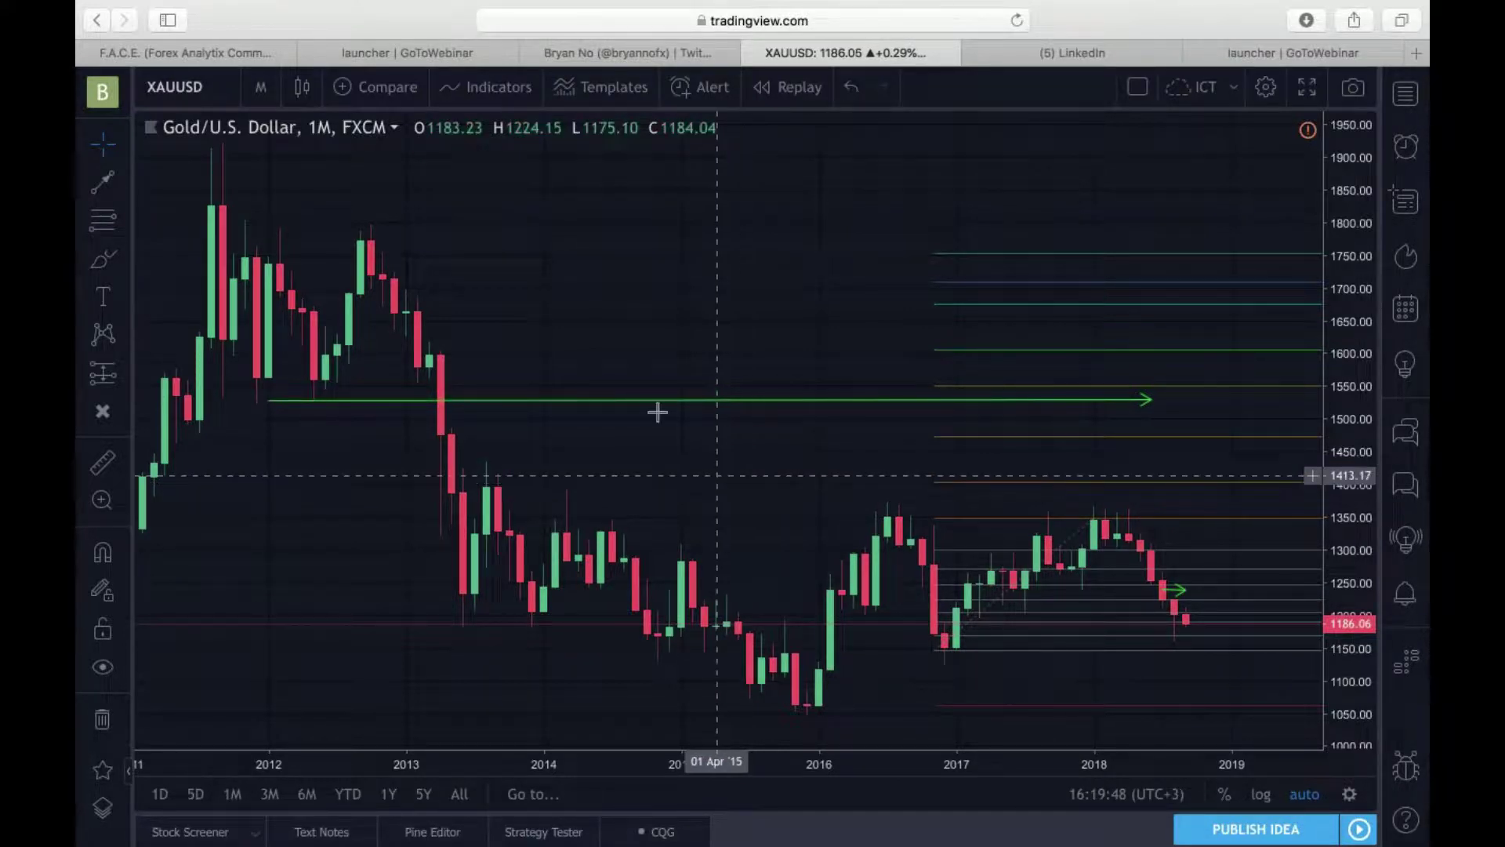
Step: Raise the green arrow line to about 1594 and measure up from the latest candle
{"action": "left_click_drag", "start_coordinate": [648, 400], "coordinate": [645, 353]}
{"action": "left_click", "coordinate": [632, 408]}
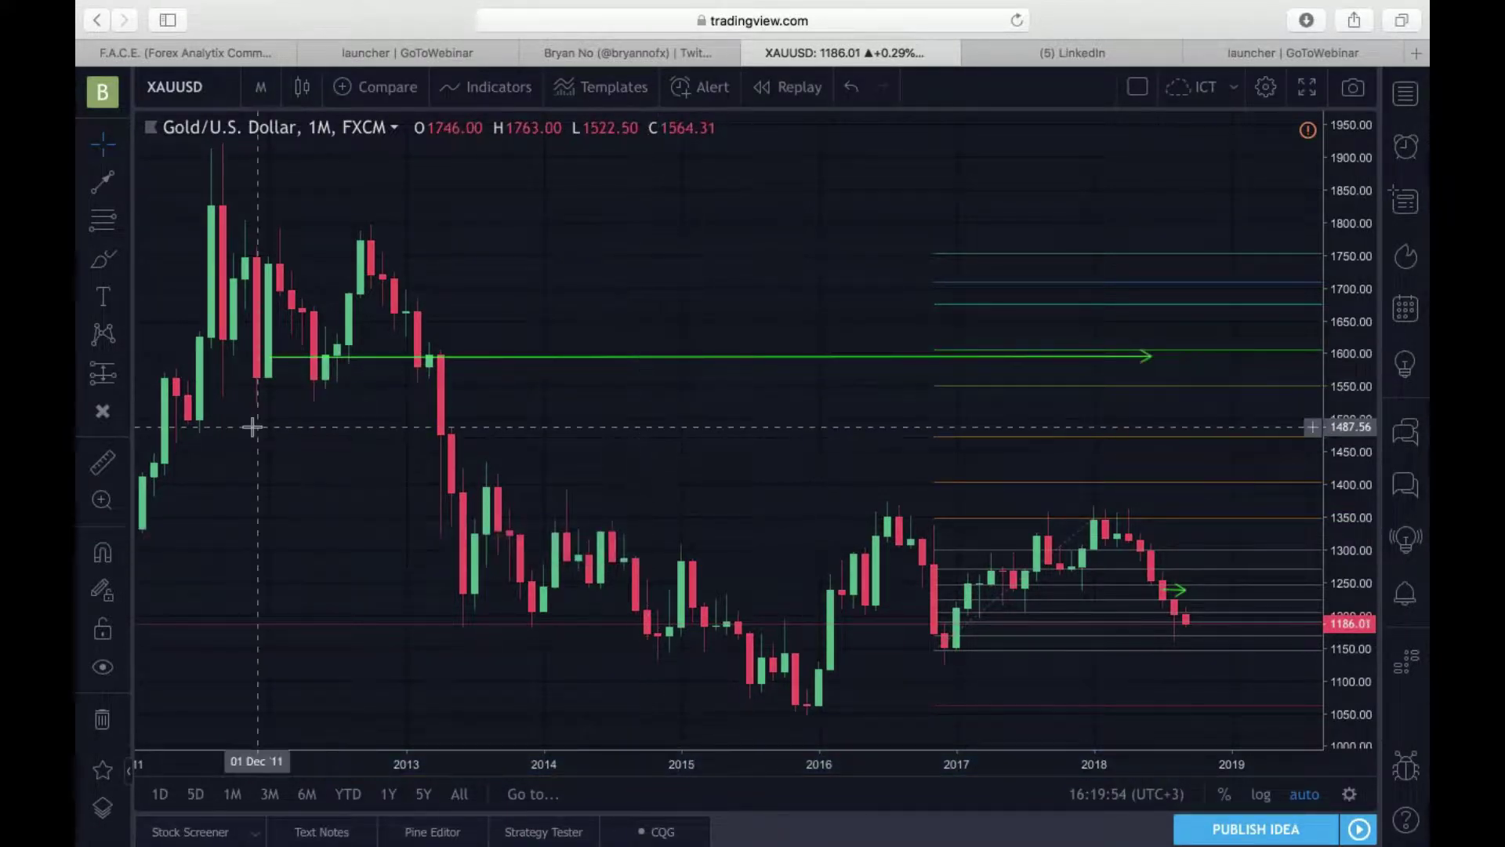
{"action": "left_click", "coordinate": [110, 471]}
{"action": "left_click", "coordinate": [1197, 621]}
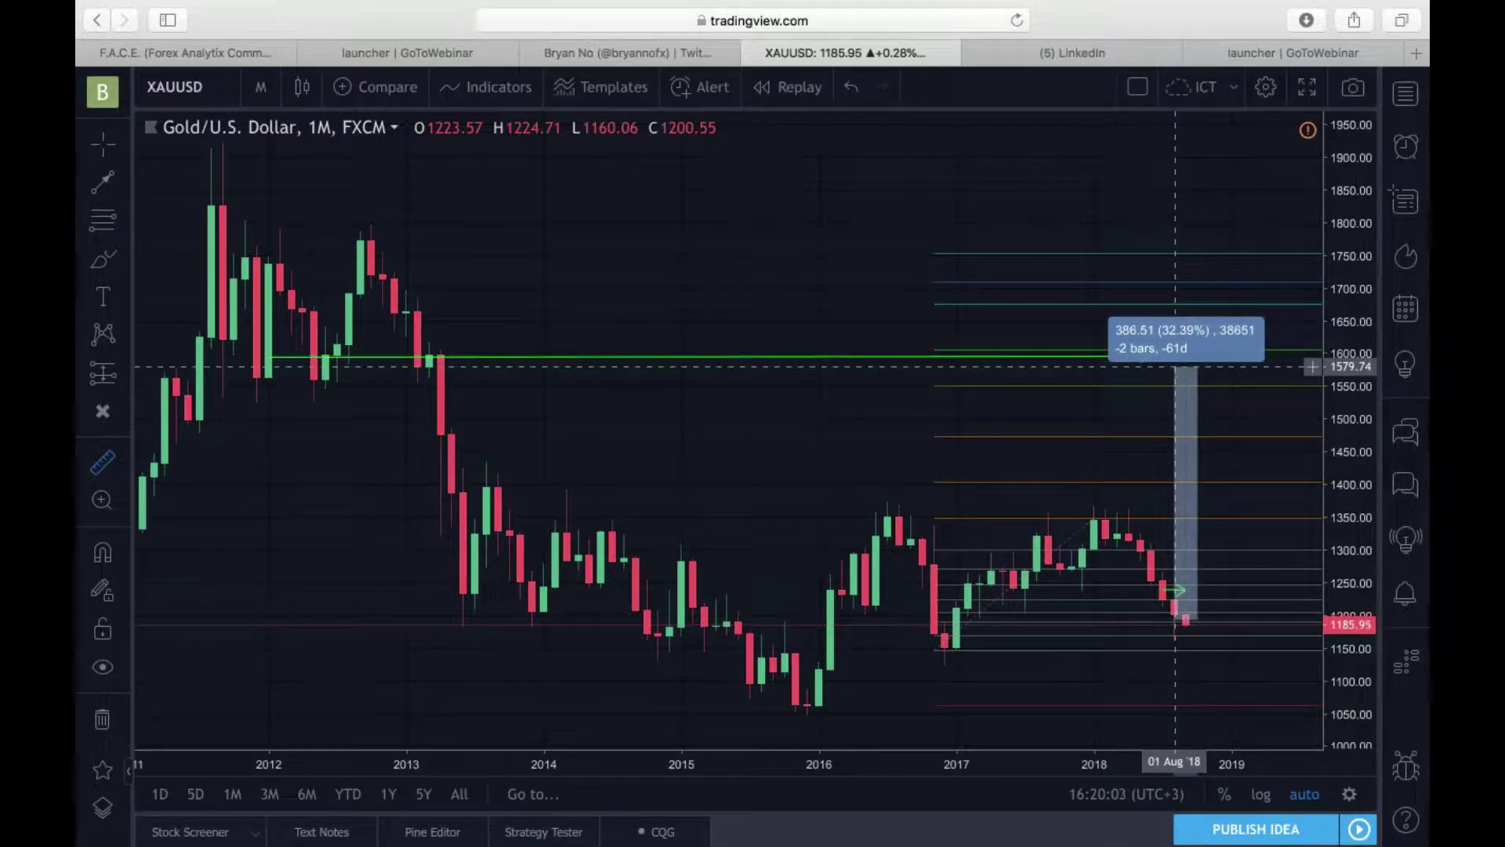
Step: Clear the 386-point measurement and take a new measurement from the green line
{"action": "left_click", "coordinate": [1175, 366]}
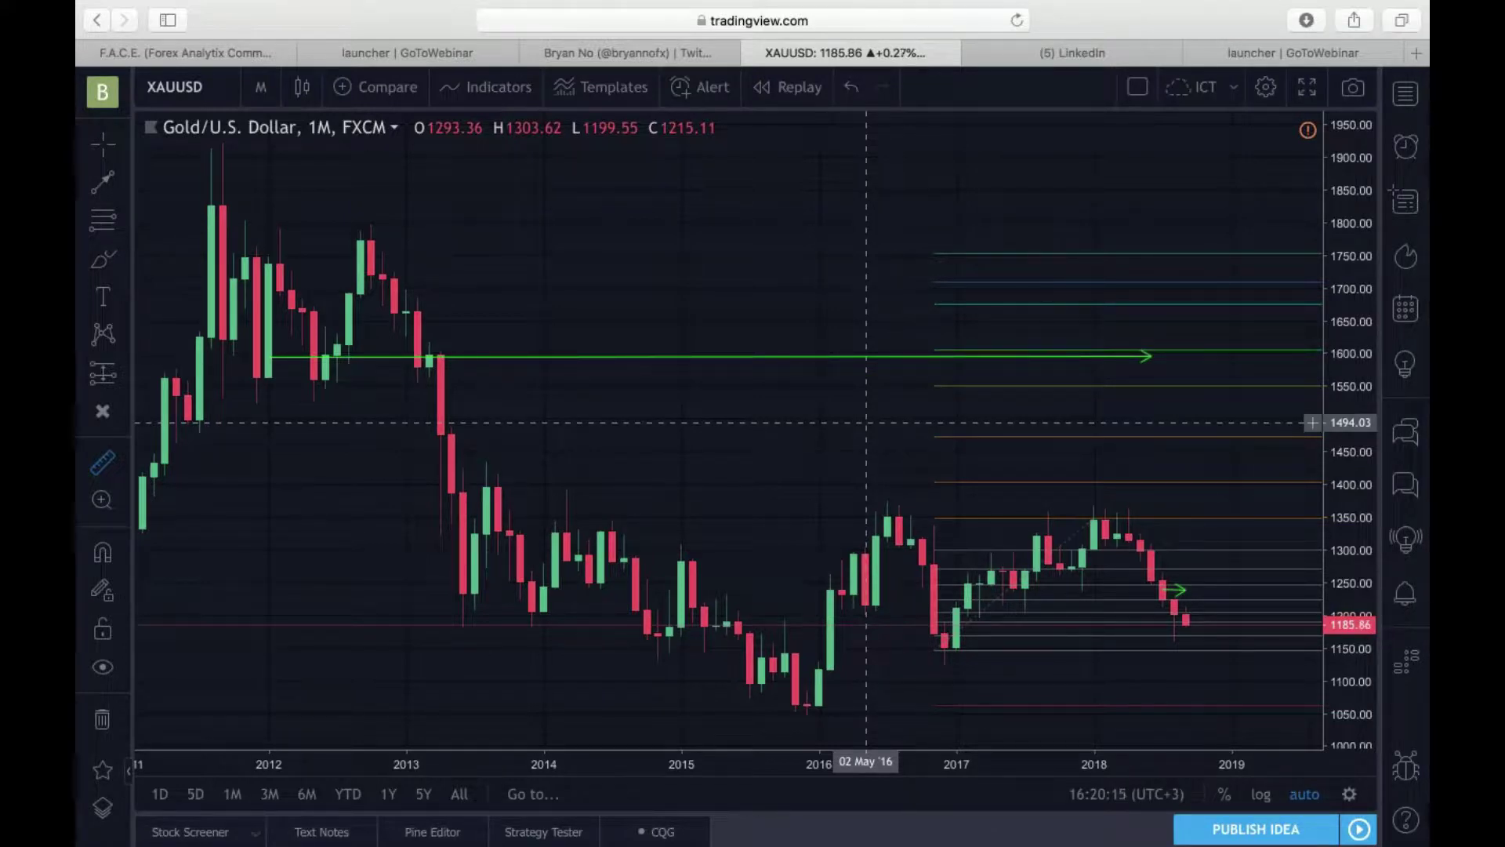
{"action": "left_click", "coordinate": [786, 356]}
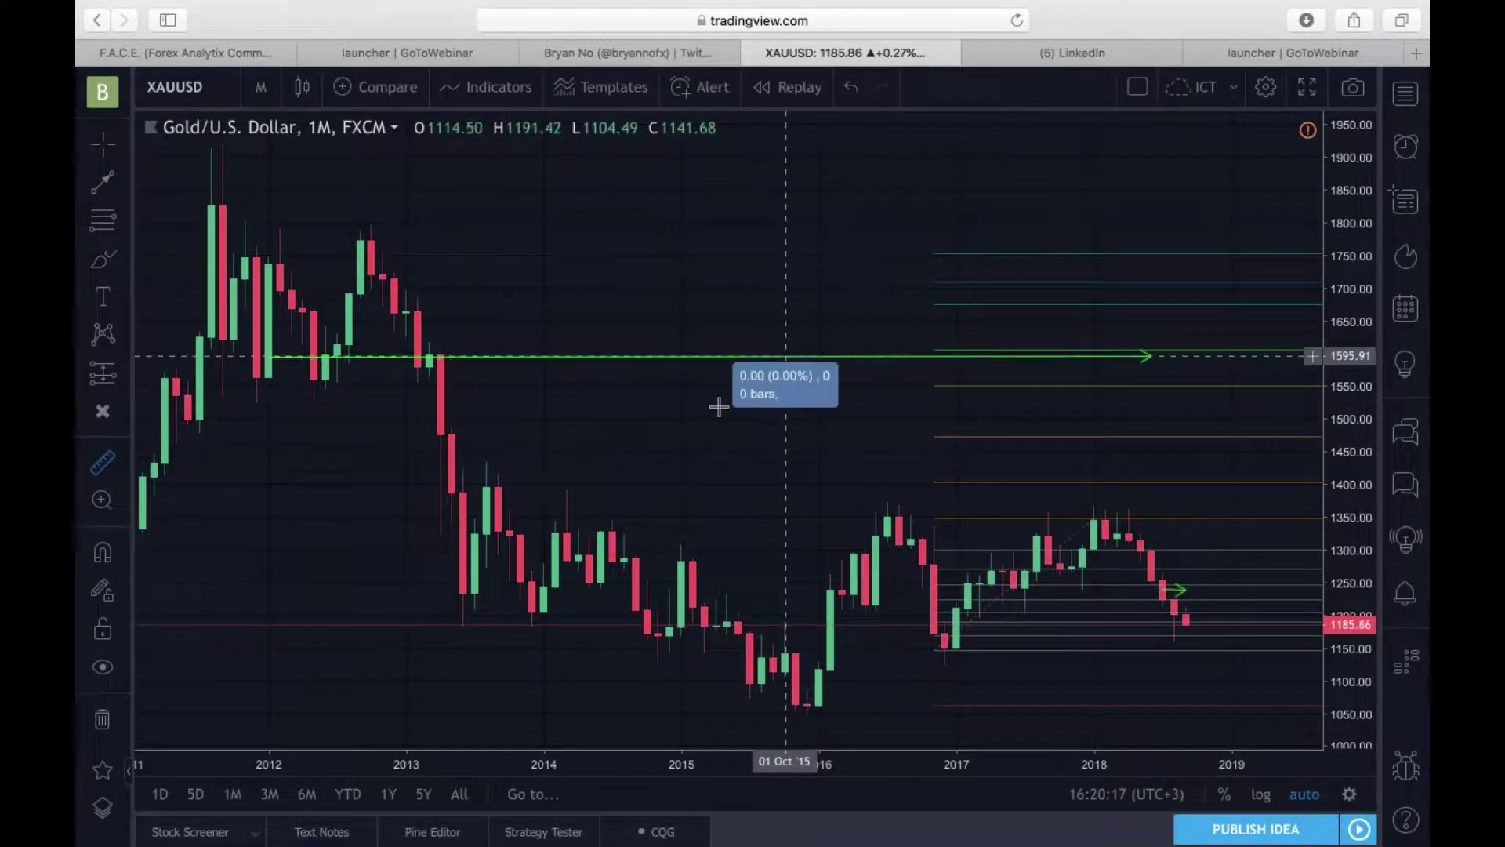
{"action": "left_click", "coordinate": [769, 393]}
Step: Switch the chart's symbol to USDJPY
{"action": "right_click", "coordinate": [693, 422]}
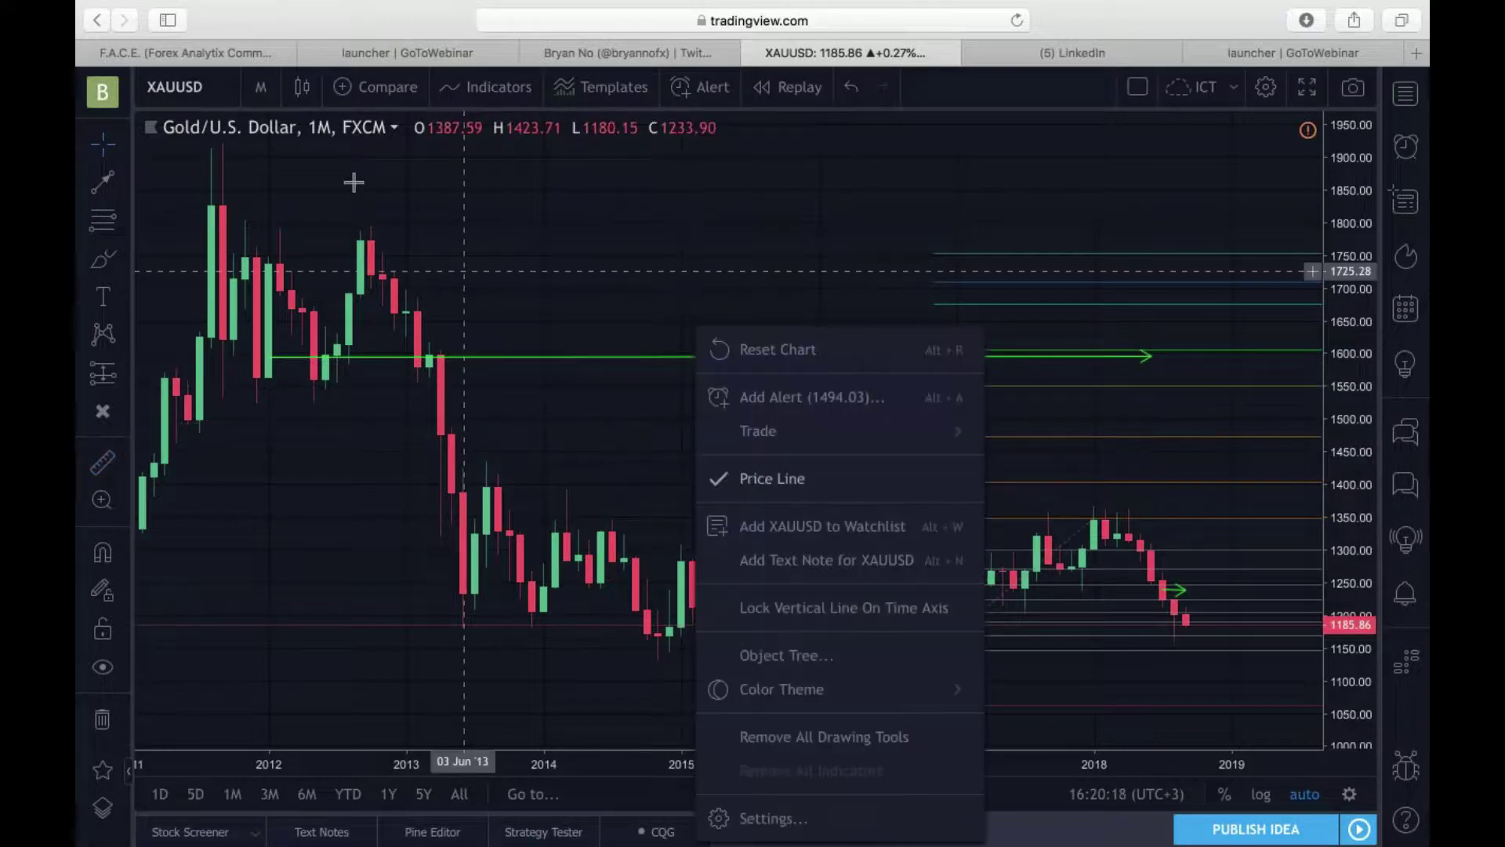
{"action": "left_click", "coordinate": [346, 183]}
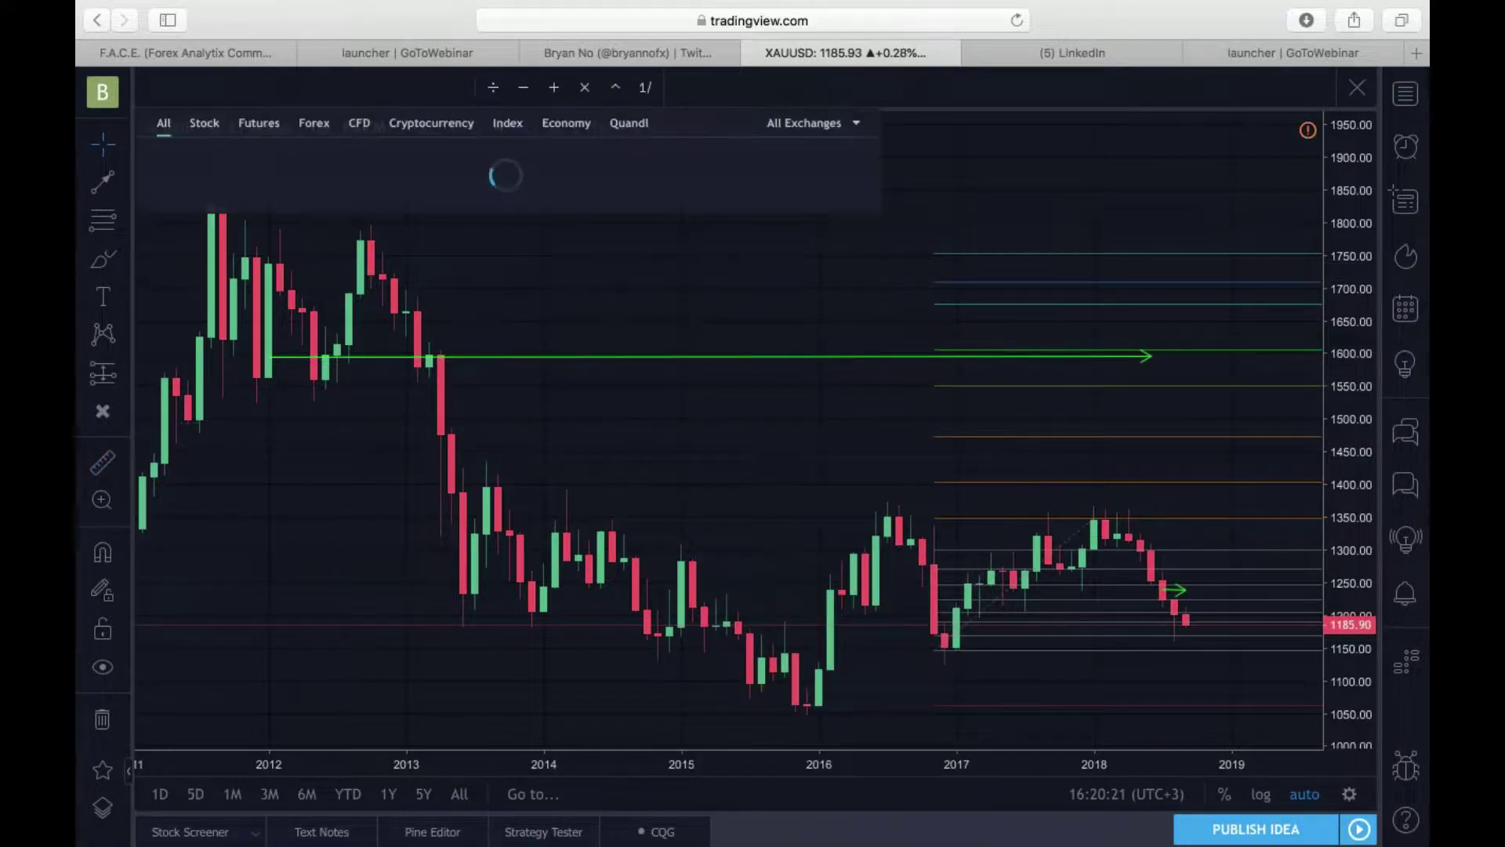
{"action": "type", "text": "USDJPY"}
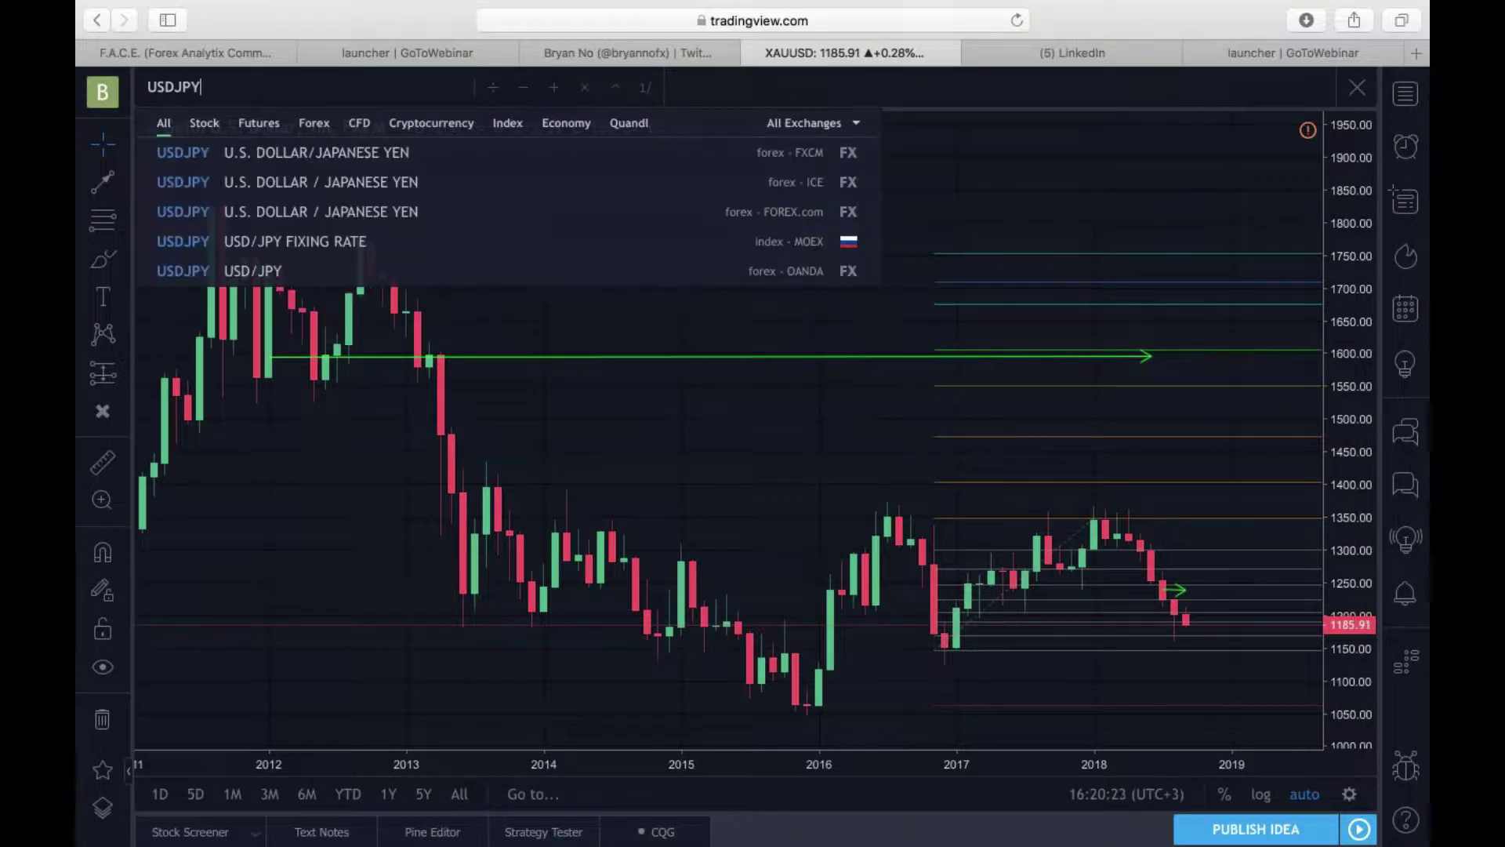
{"action": "key", "text": "Return"}
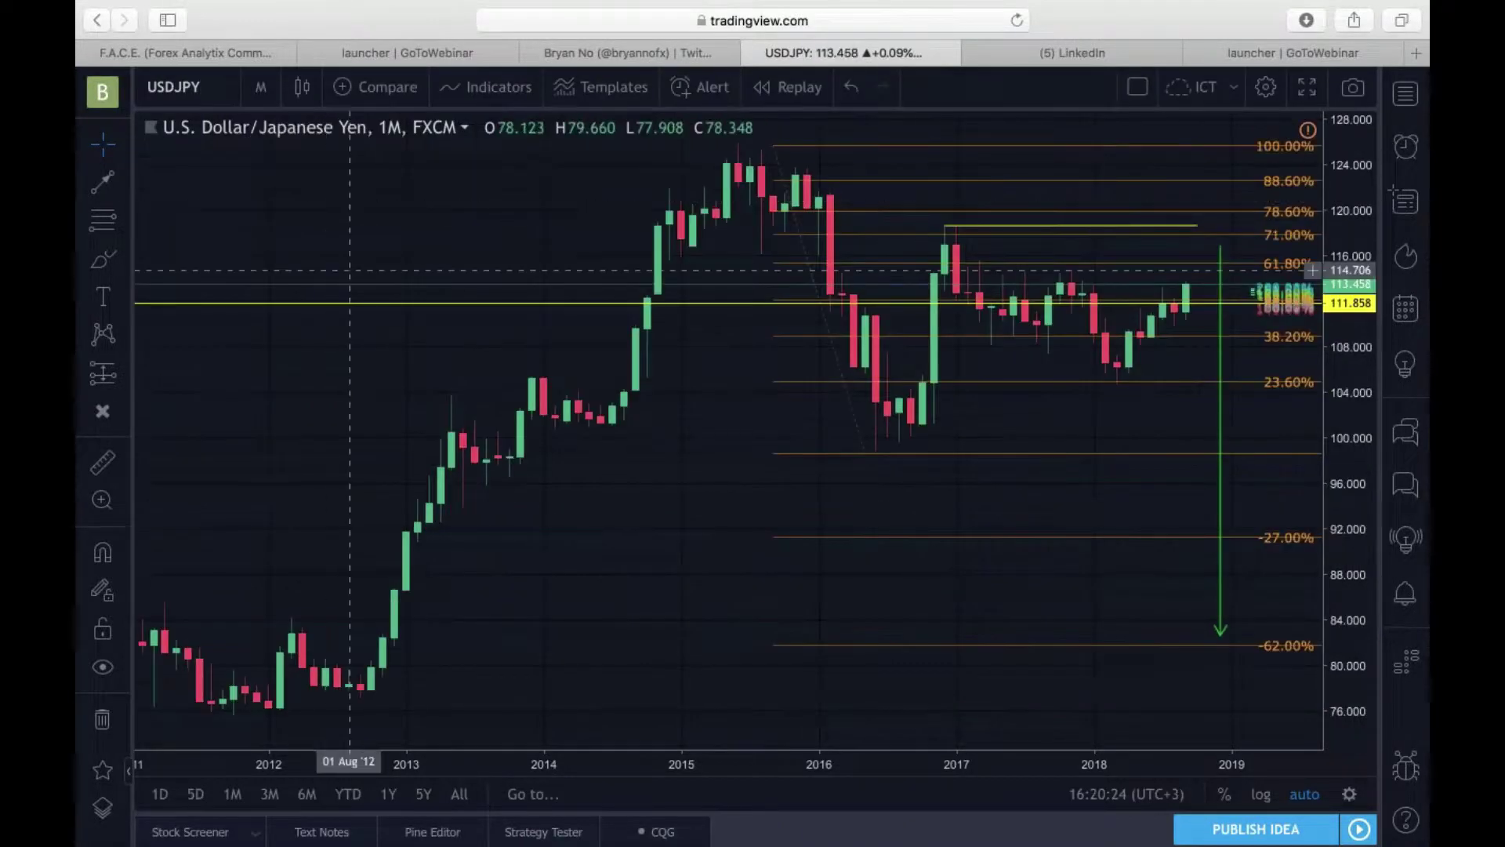
Step: Remove all drawing tools from the USDJPY monthly chart, close the ad popup, and zoom out
{"action": "right_click", "coordinate": [372, 496]}
{"action": "left_click", "coordinate": [464, 734]}
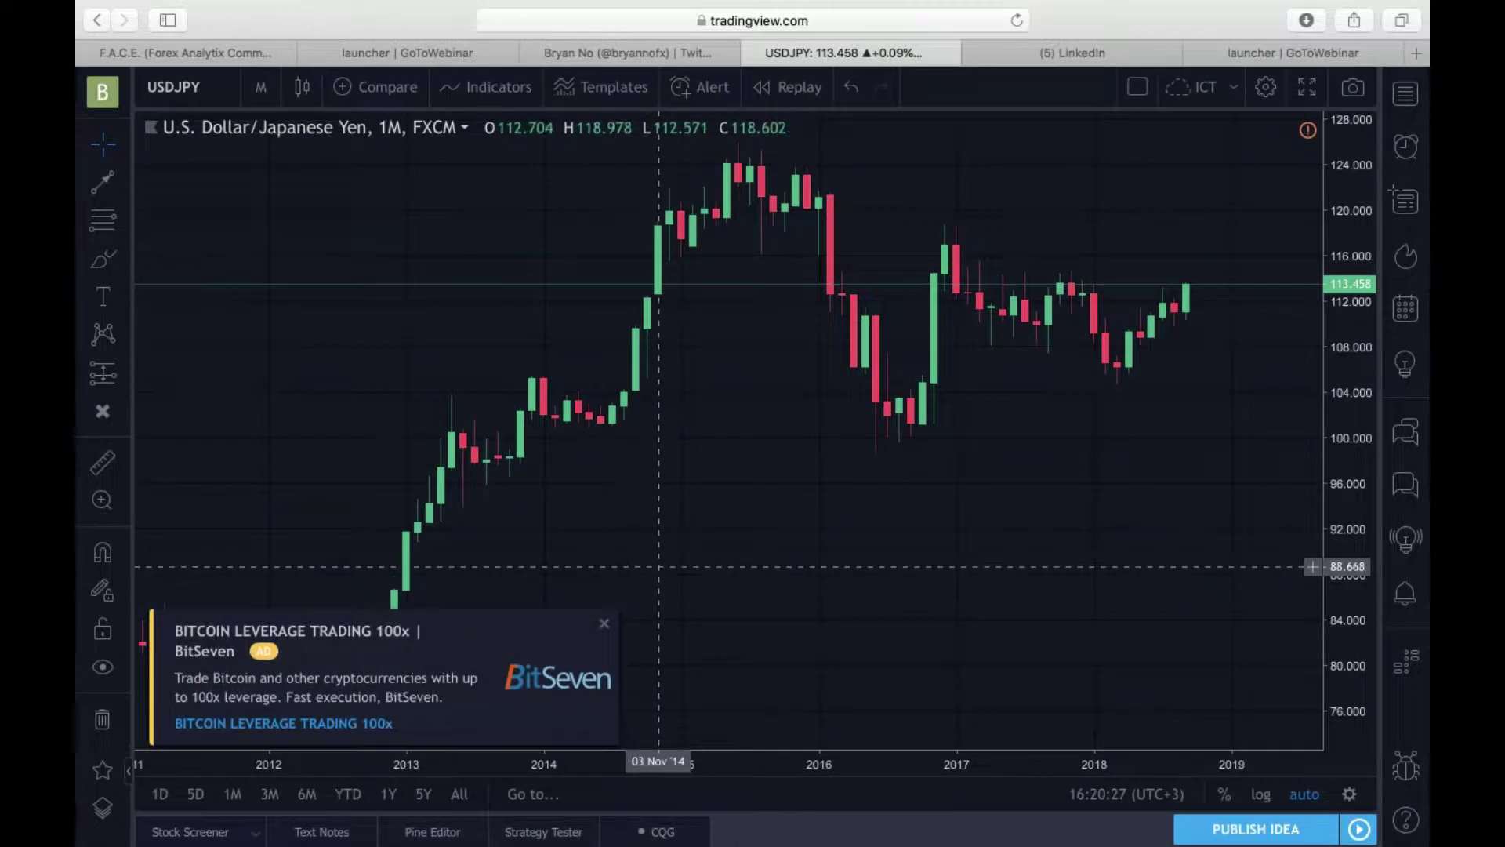
{"action": "left_click", "coordinate": [604, 624]}
{"action": "scroll", "coordinate": [601, 628], "scroll_direction": "down", "scroll_amount": 4}
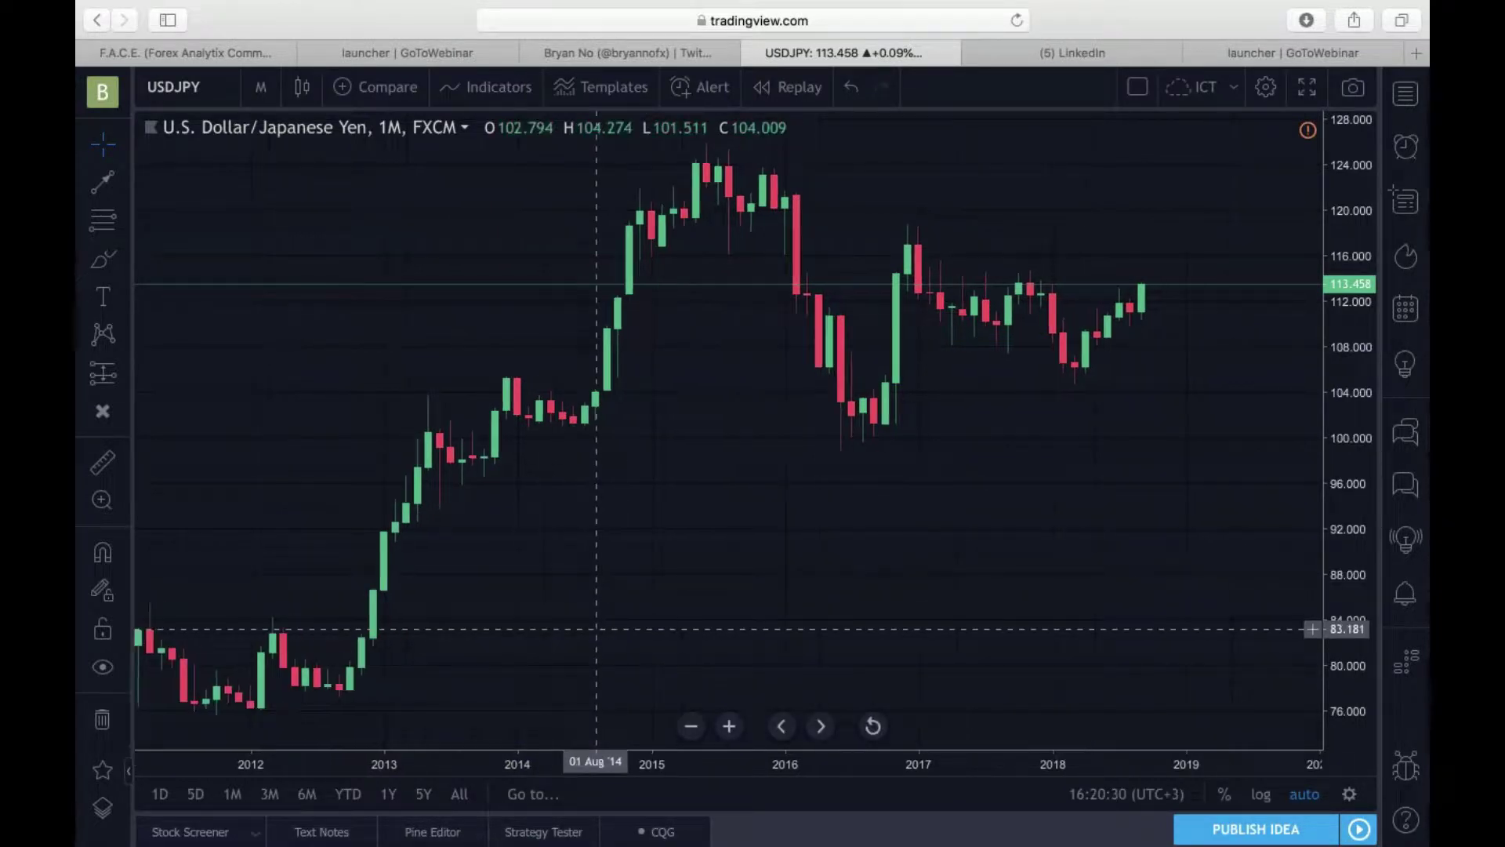
{"action": "scroll", "coordinate": [600, 628], "scroll_direction": "down", "scroll_amount": 2}
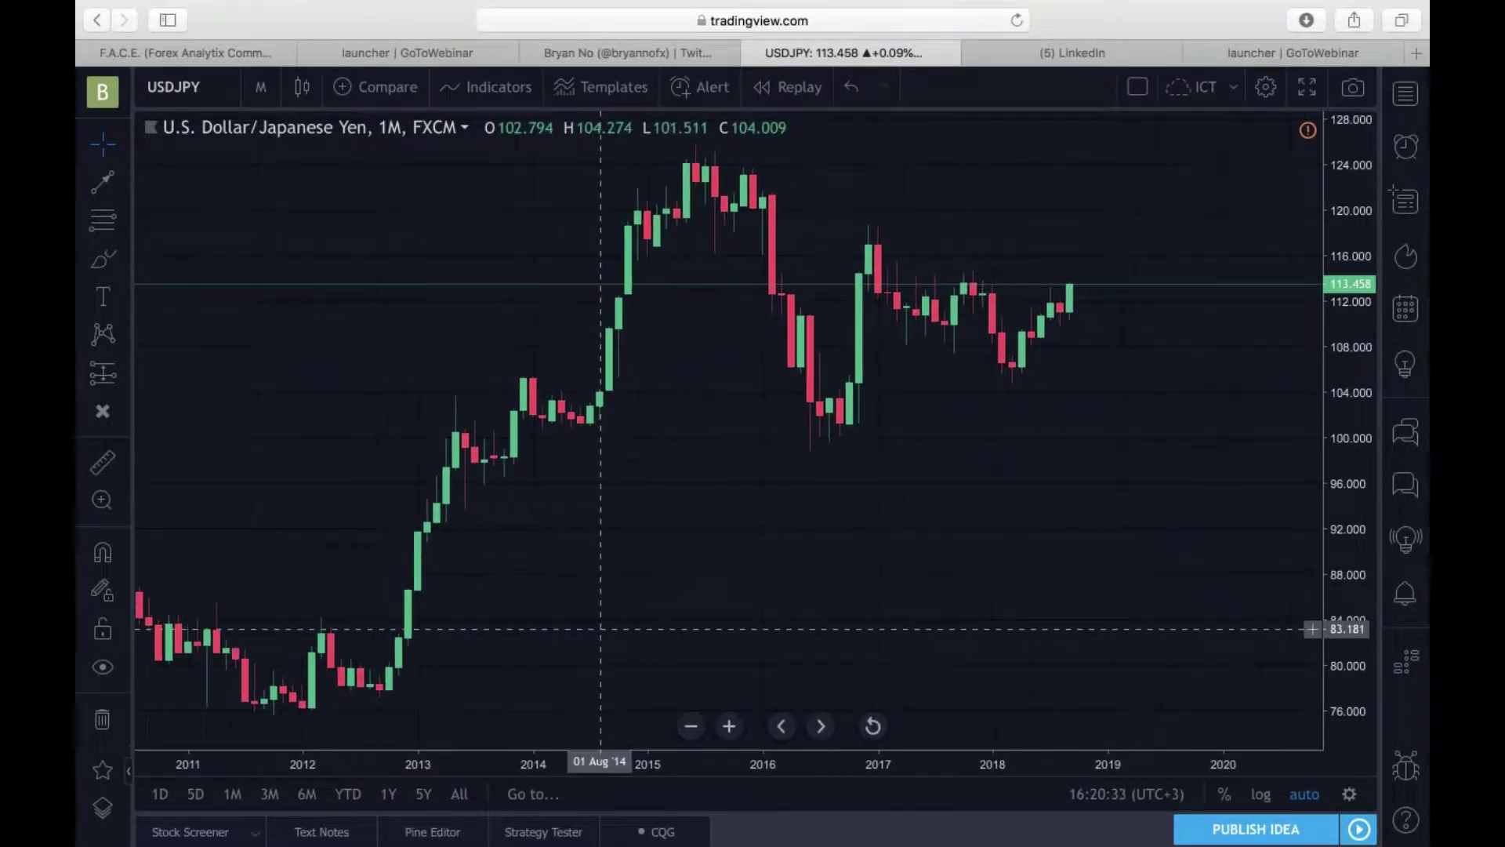